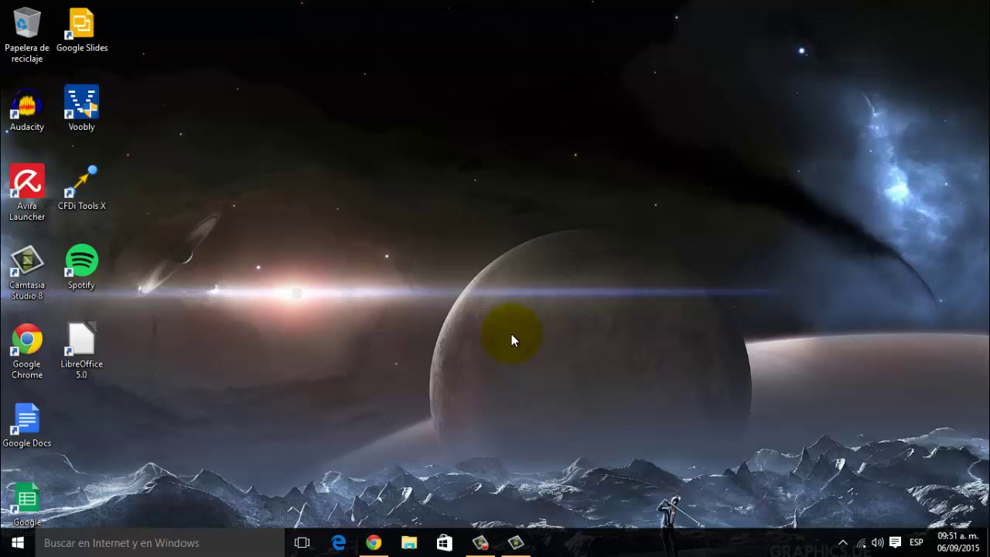
- Open the browser and search Google for 'wordpress'
left_click(373, 544)
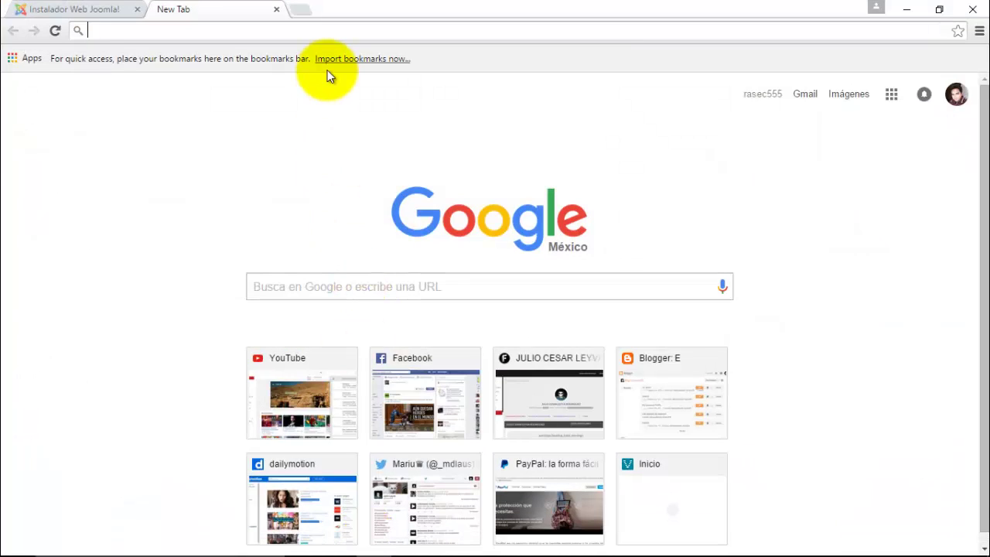
type("wordpe")
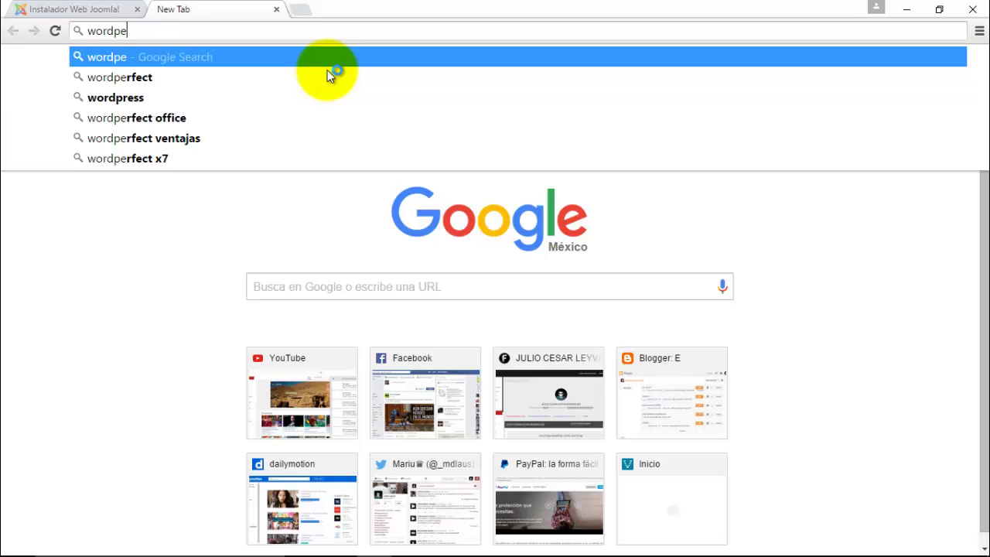
key("BackSpace")
key("BackSpace")
type("r")
key("BackSpace")
type("press")
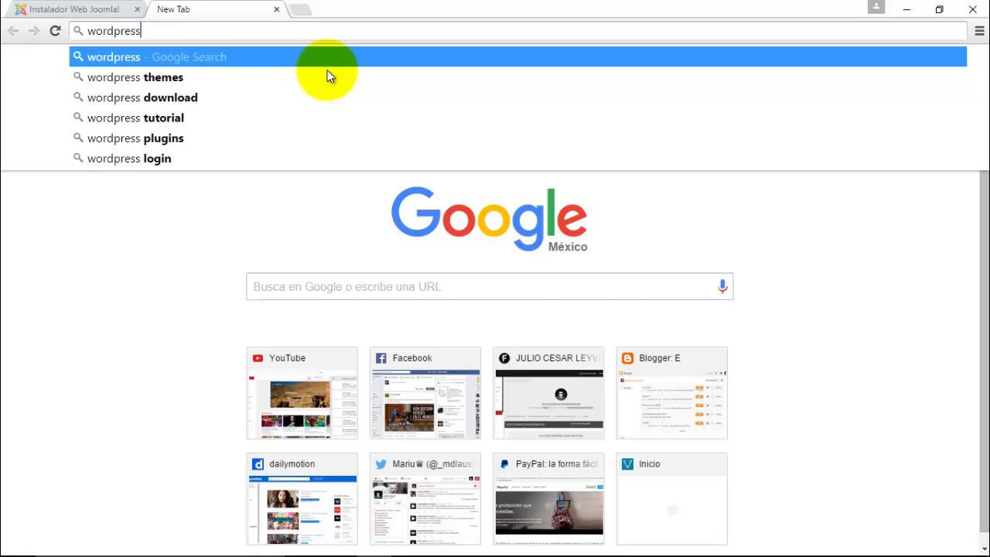
key("Return")
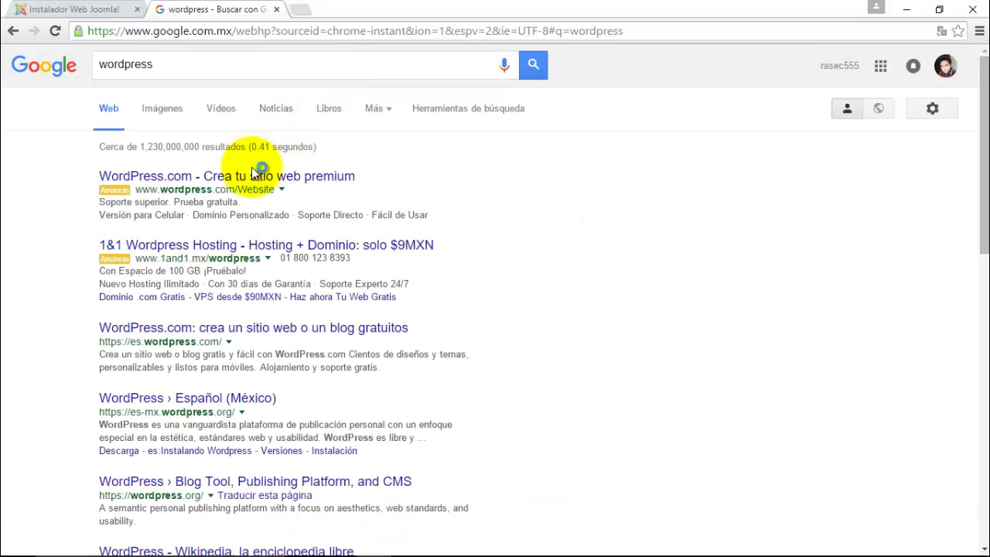
- Open the WordPress Español (México) result after briefly visiting the sponsored WordPress.com link
left_click(242, 179)
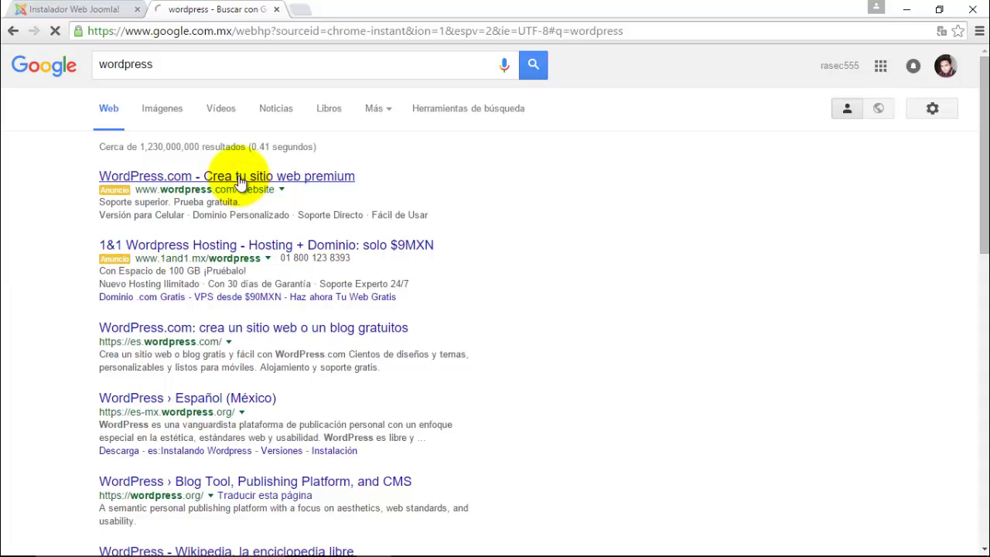
left_click(12, 31)
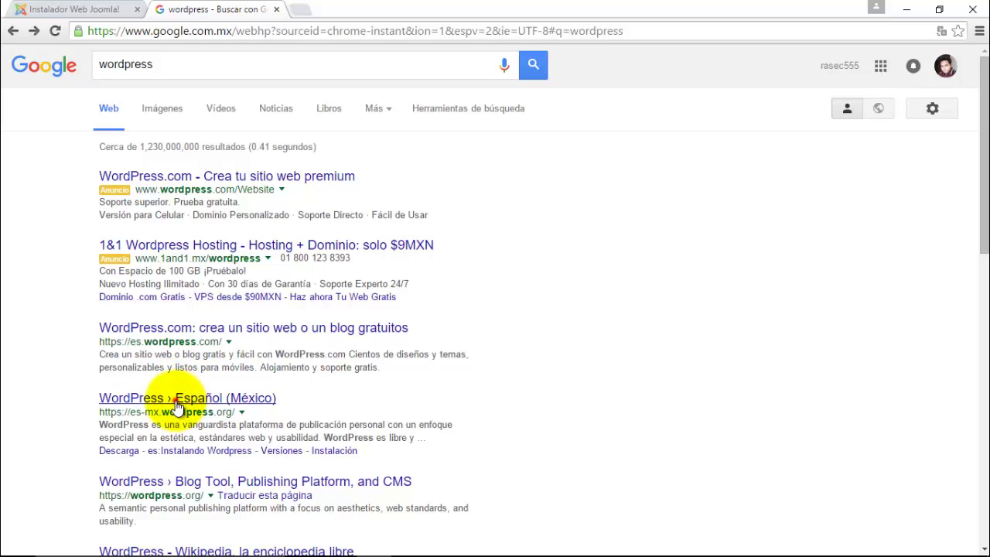
left_click(178, 401)
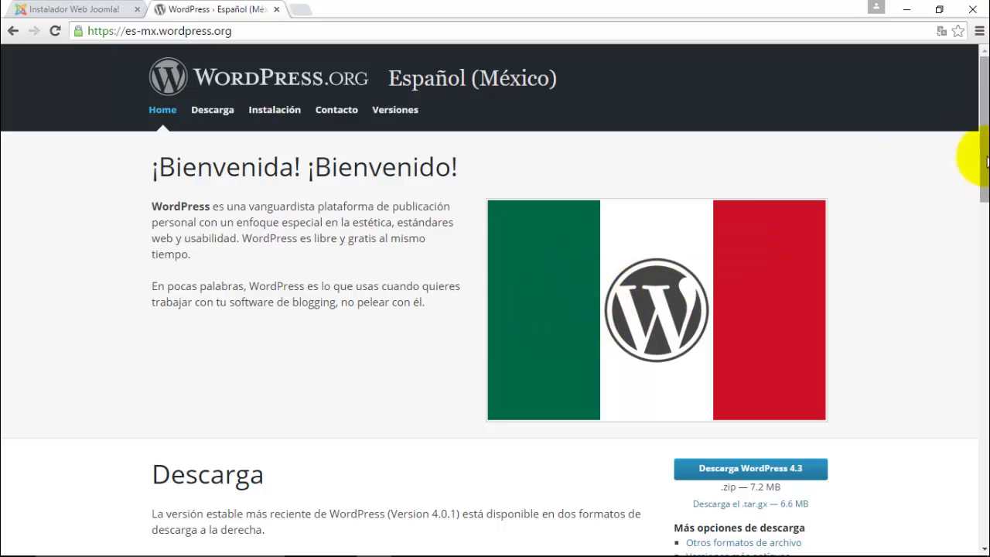
- Download wordpress-4.3-es_MX.zip via Descarga WordPress 4.3, then open the Proceso showcase site
left_click_drag(986, 88, 985, 126)
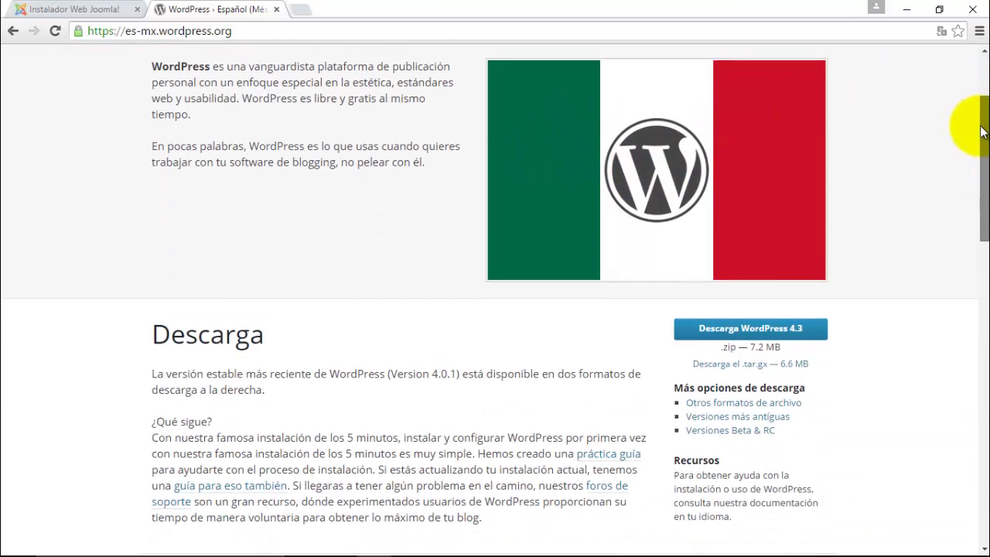
left_click(772, 331)
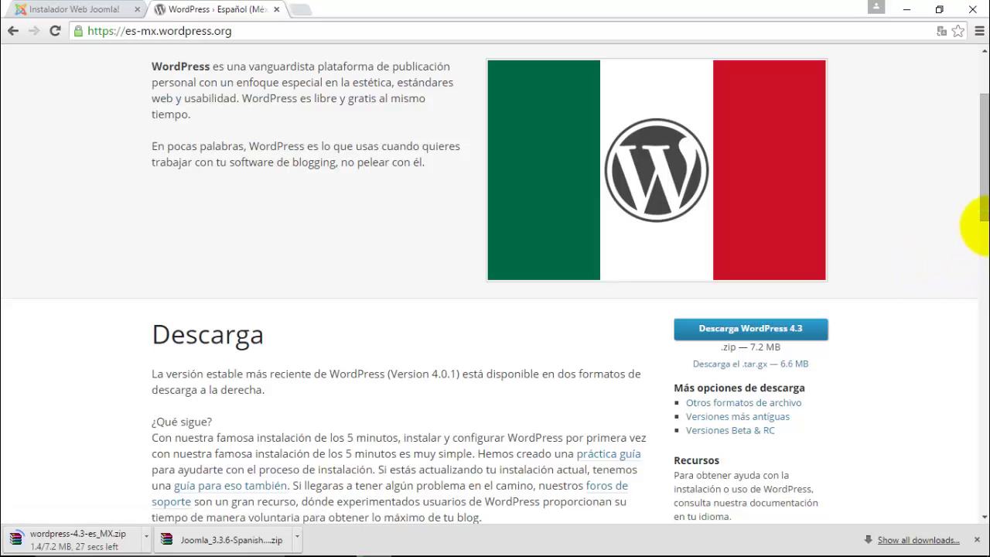
left_click_drag(980, 225, 939, 296)
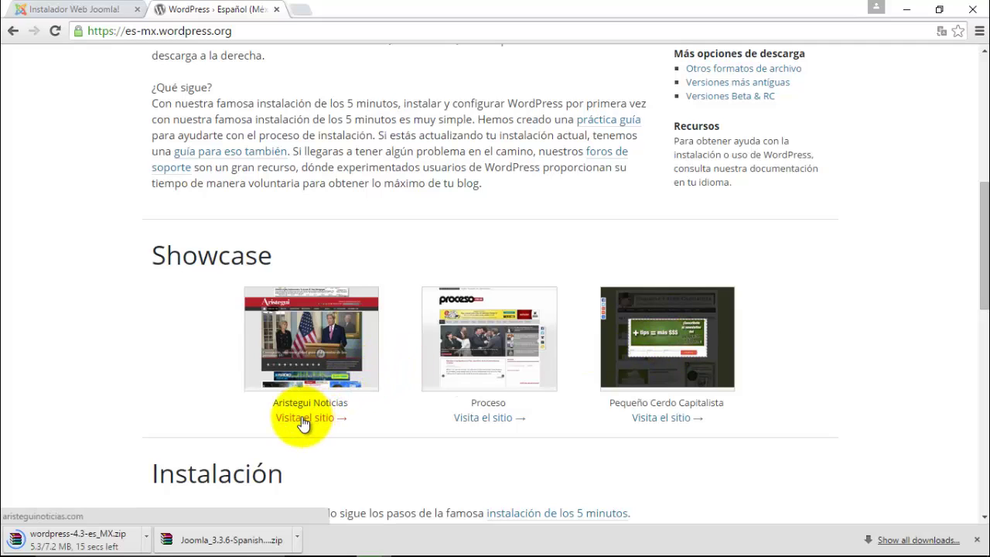
left_click_drag(278, 403, 345, 403)
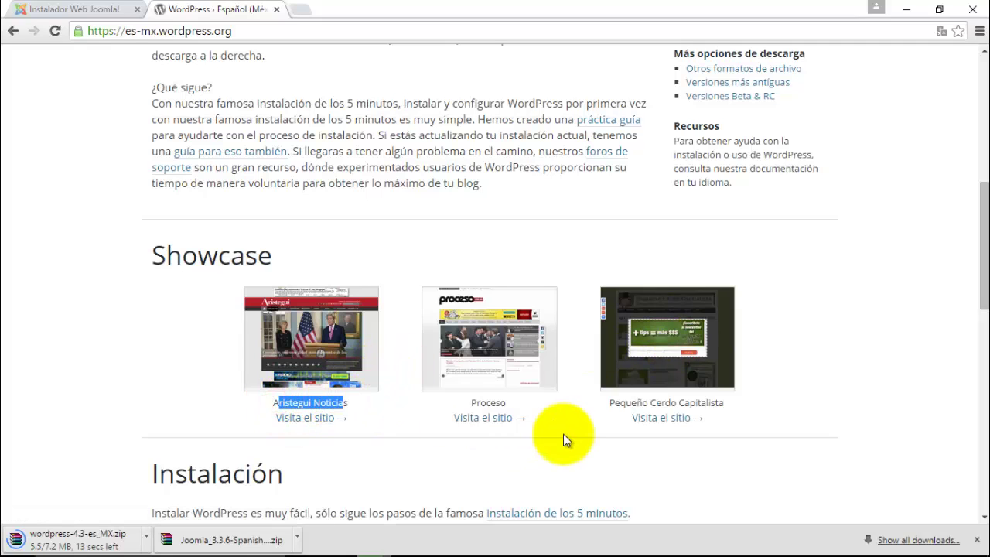
left_click(483, 416)
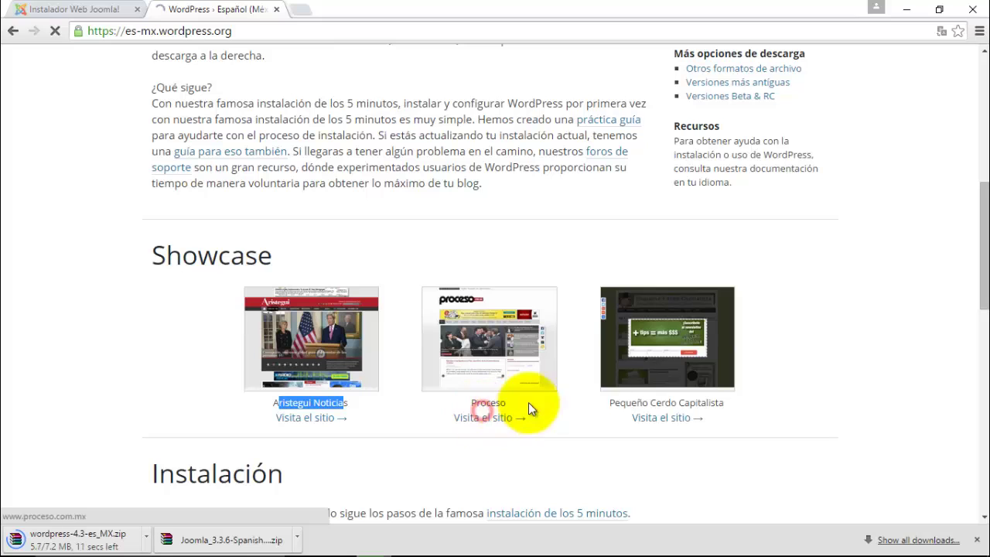
left_click_drag(618, 403, 732, 418)
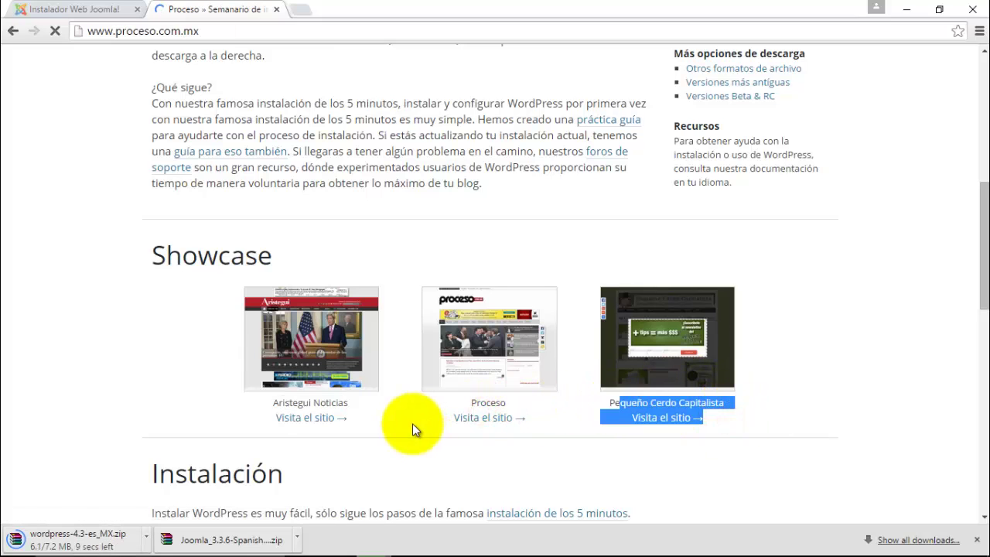
left_click(316, 420)
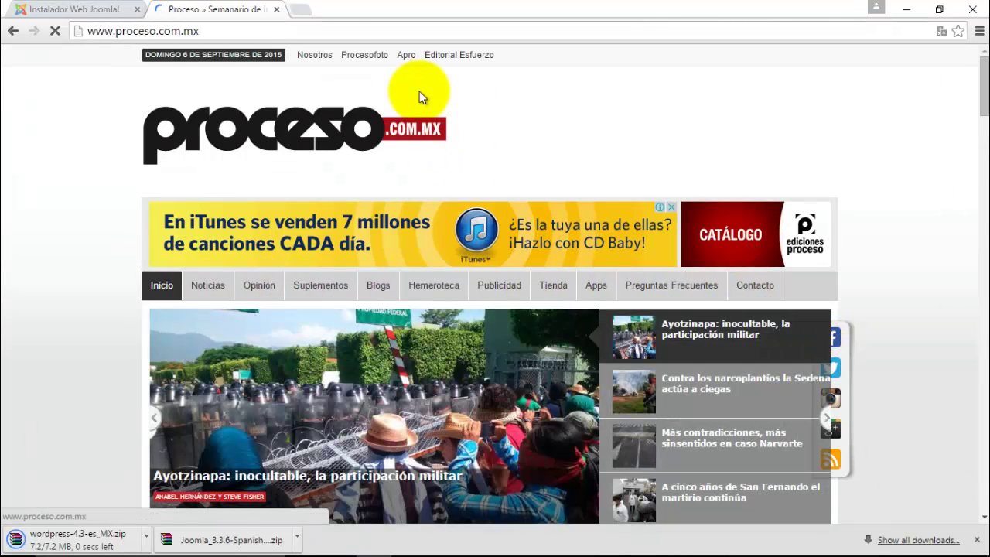
- Close the Proceso tab and bring up Chrome's downloads list with Ctrl+J
left_click(277, 10)
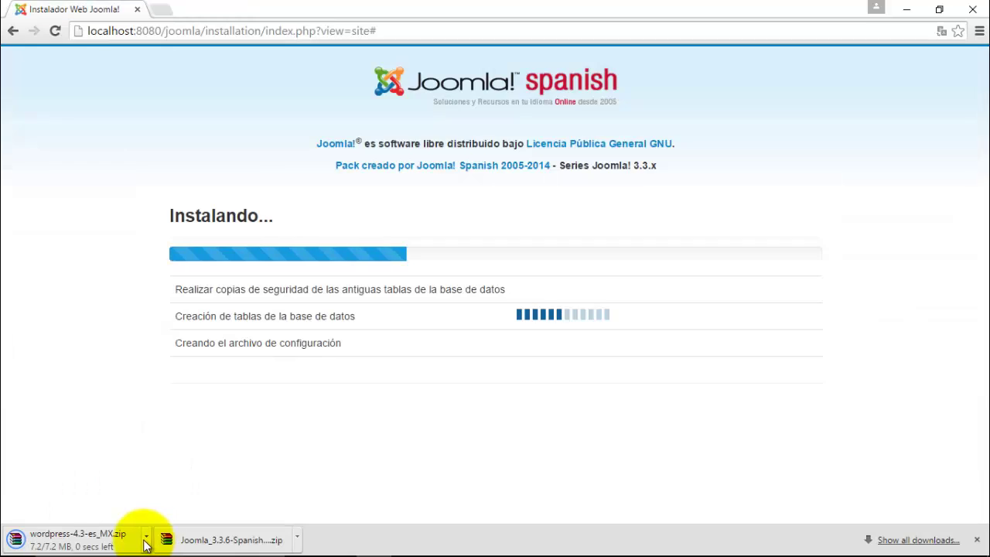
left_click(145, 535)
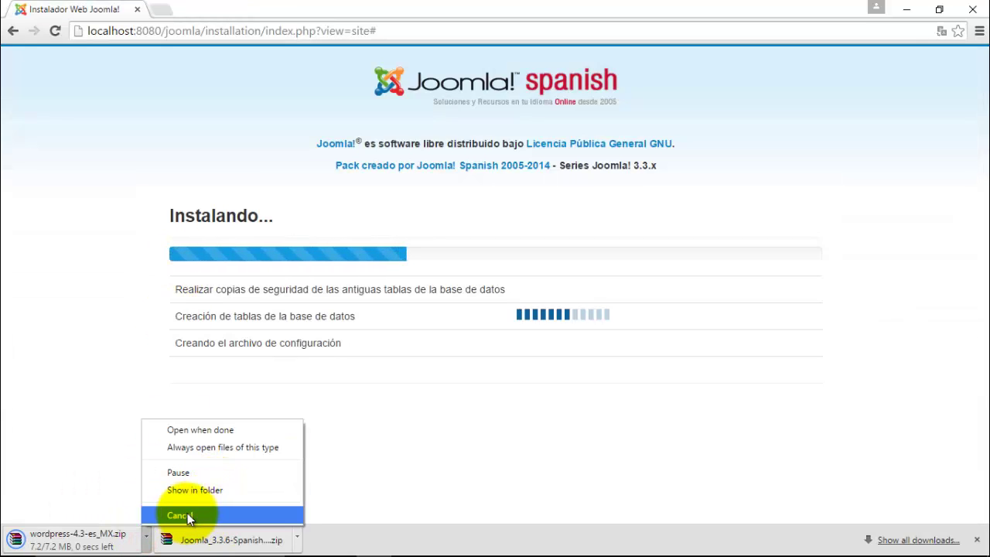
left_click(496, 467)
key("ctrl+j")
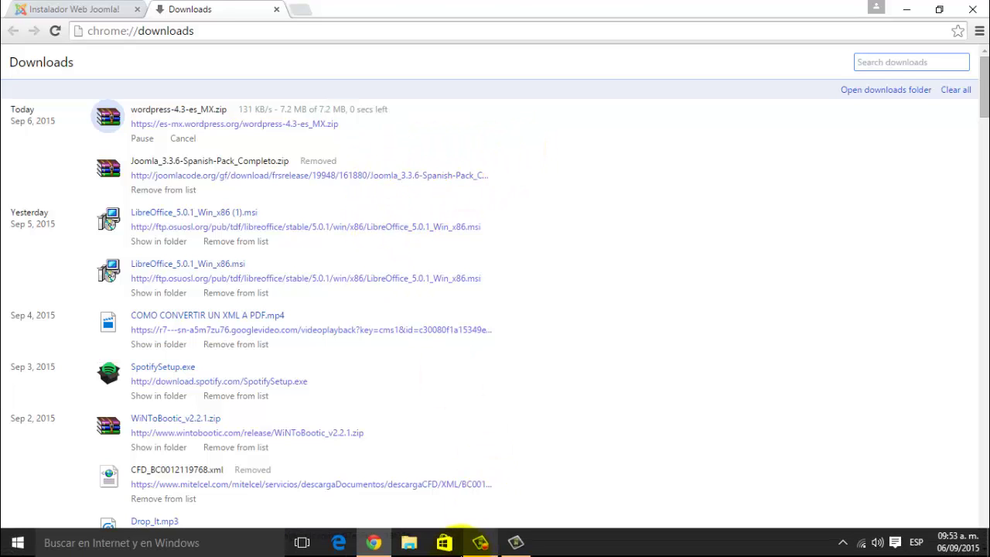
- Show wordpress-4.3-es_MX.zip in its folder, then minimize Explorer and Chrome to the desktop
left_click(515, 544)
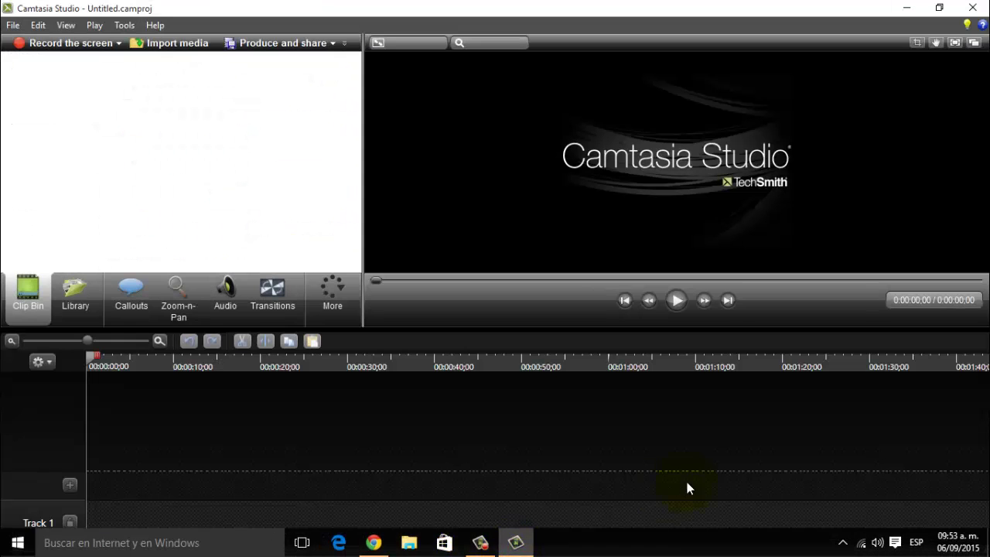
left_click(515, 543)
left_click(473, 544)
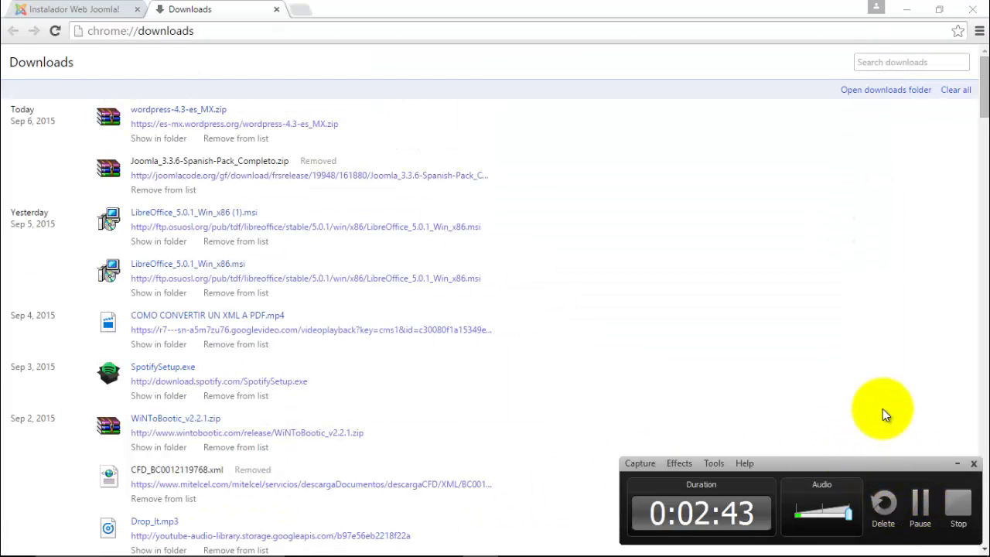
left_click(957, 463)
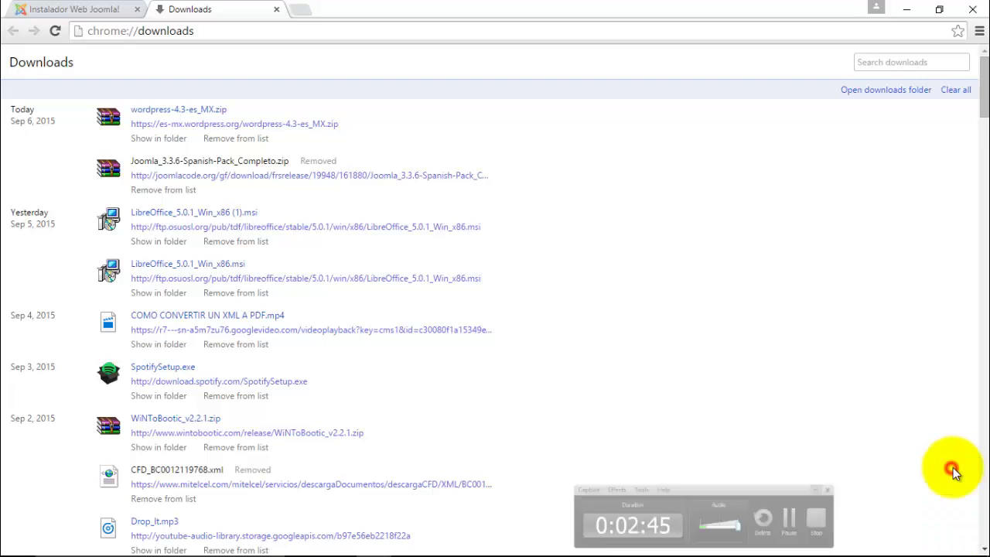
left_click(160, 137)
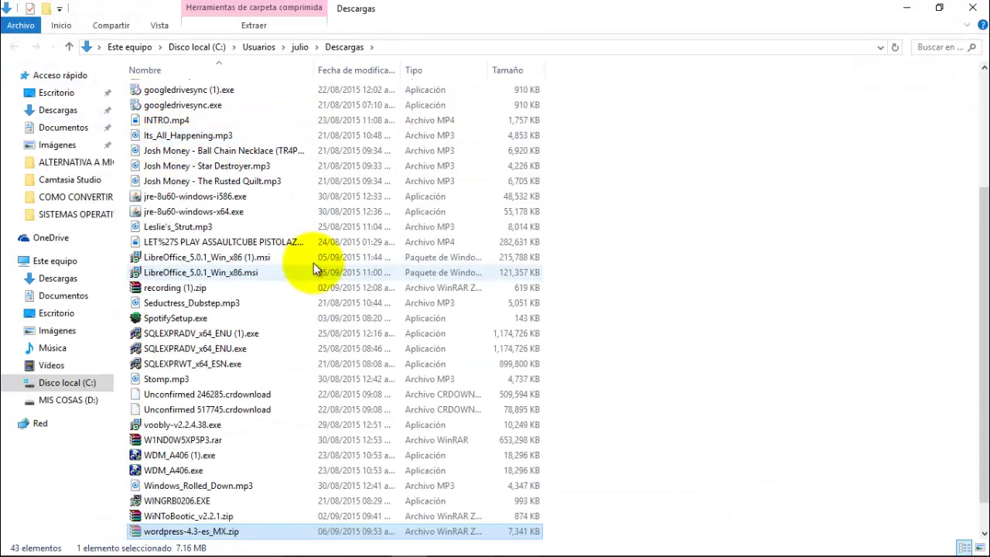
left_click(907, 7)
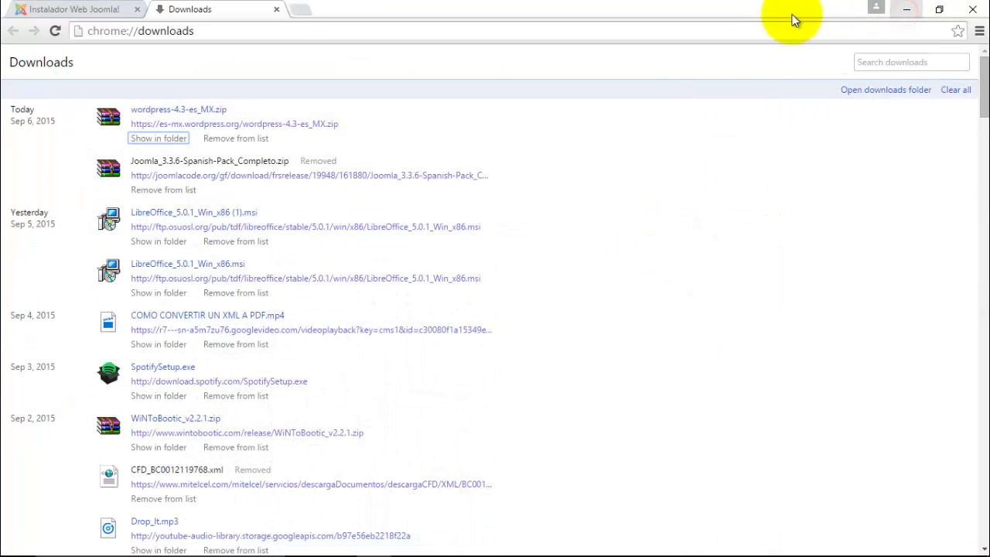
left_click(907, 8)
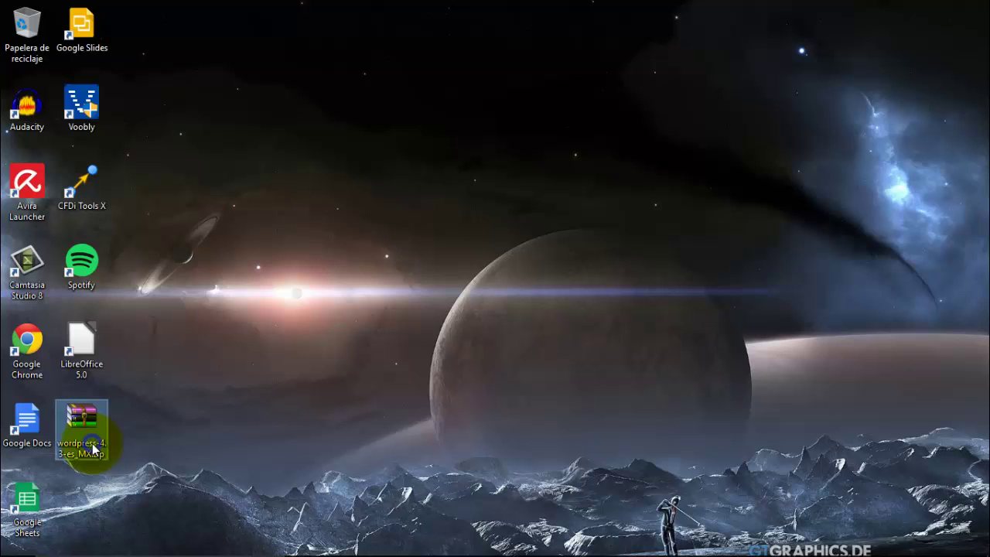
- Extract wordpress-4.3-es_MX.zip with WinRAR into a wordpress-4.3-es_MX folder and move it to a free desktop spot
right_click(93, 448)
left_click(254, 230)
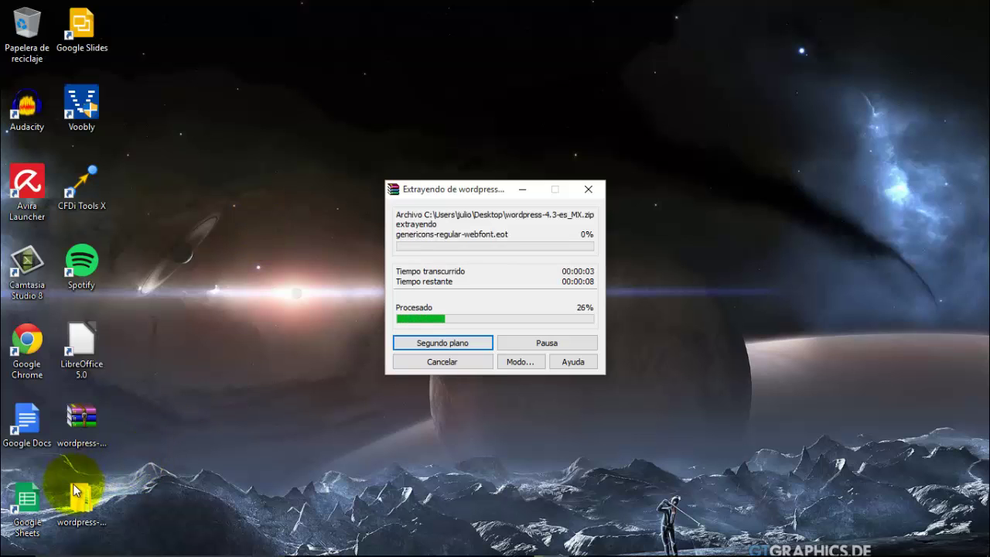
left_click_drag(77, 495, 212, 347)
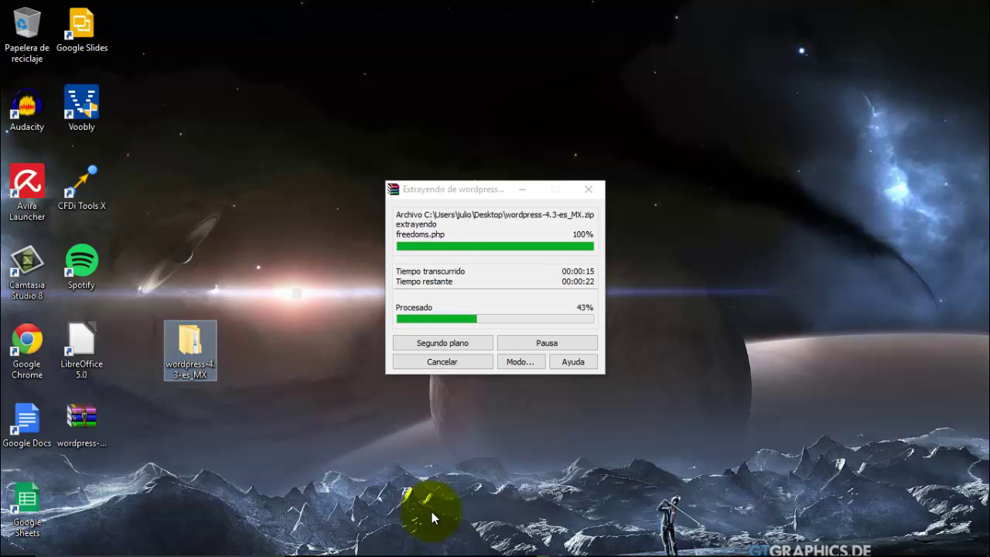
mouse_move(444, 551)
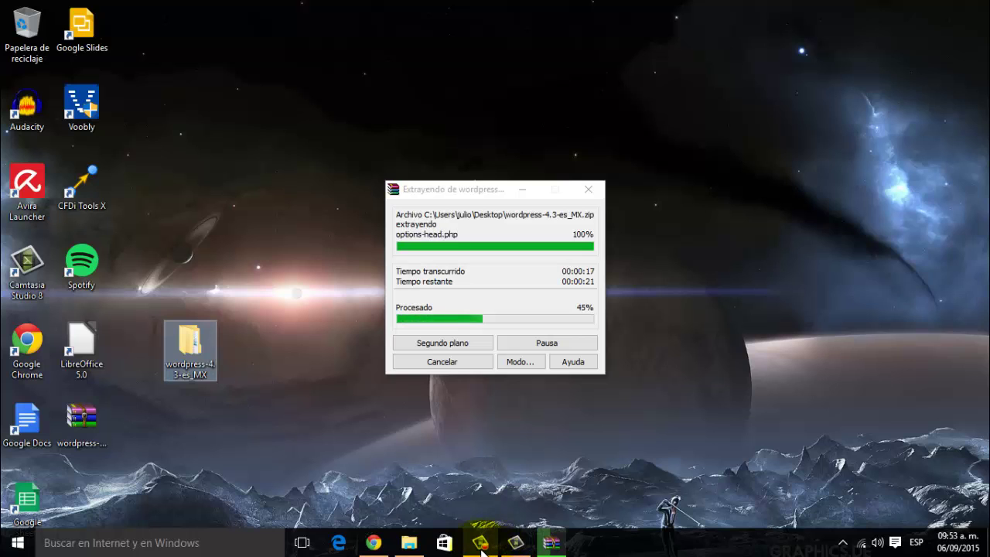
left_click(516, 546)
left_click(516, 546)
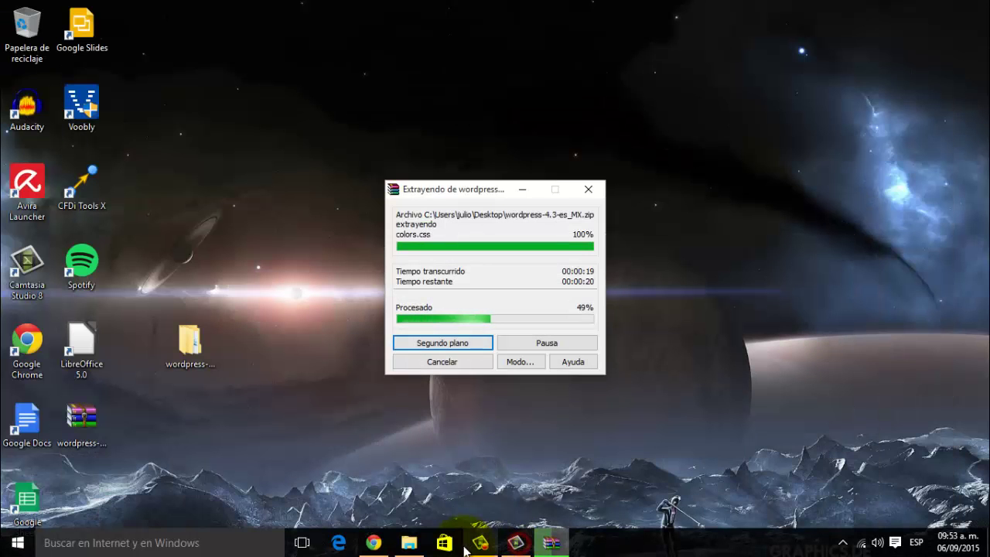
left_click(471, 549)
left_click(918, 502)
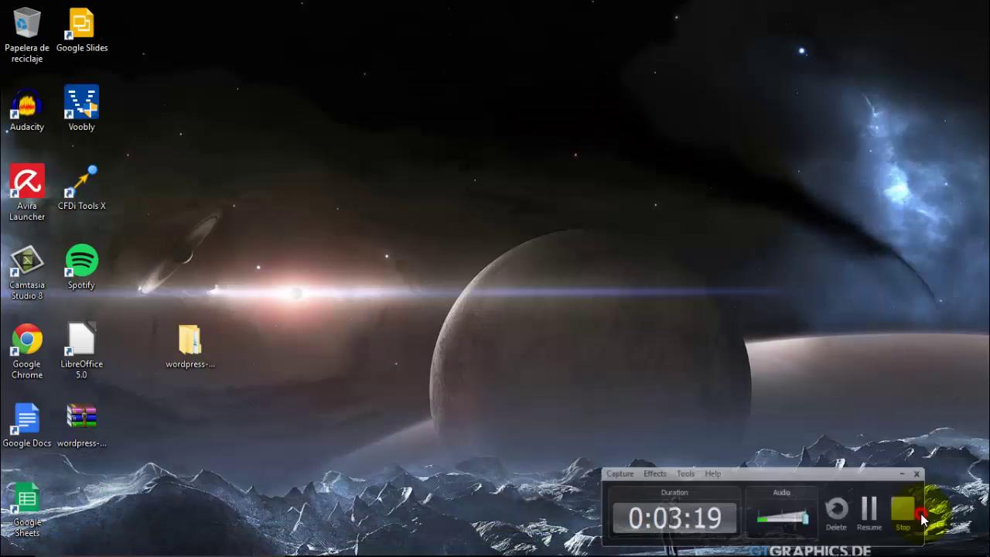
- Check the extracted wordpress-4.3-es_MX folder and its wordpress subfolder, then close it
double_click(193, 350)
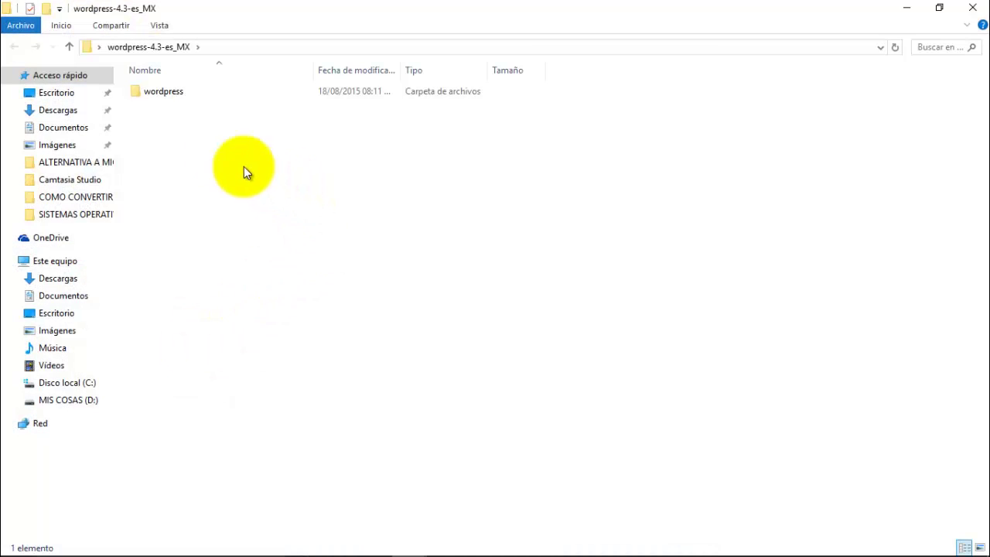
double_click(180, 92)
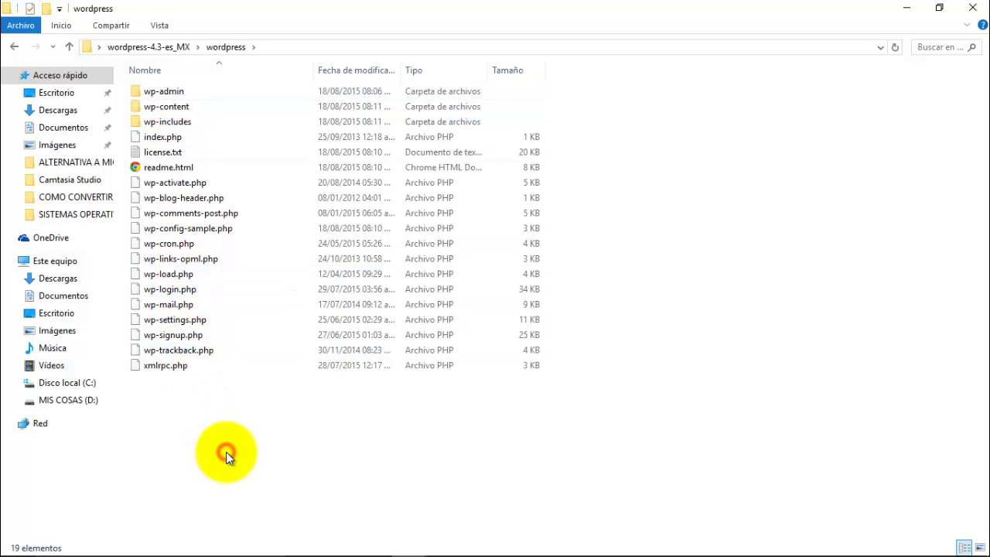
key("alt+Left")
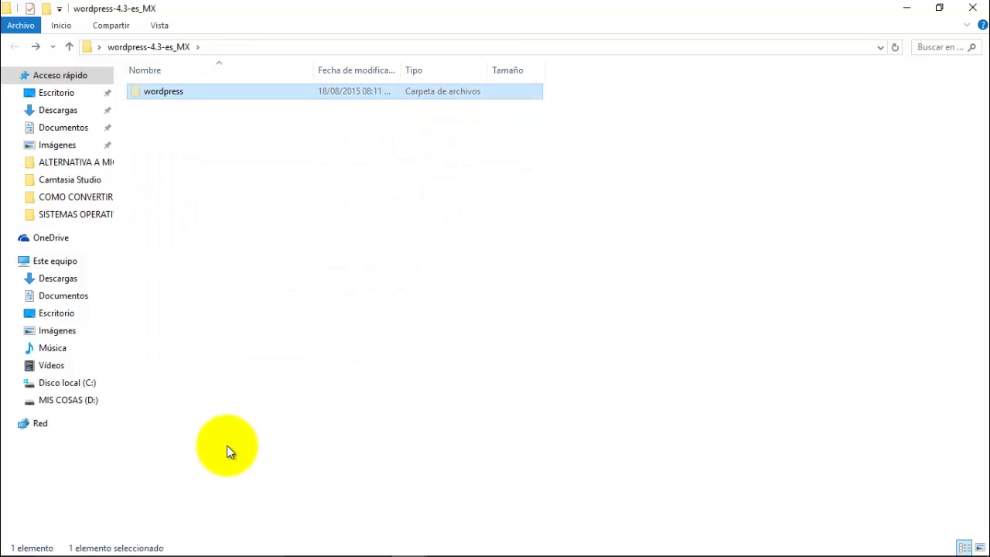
left_click(972, 7)
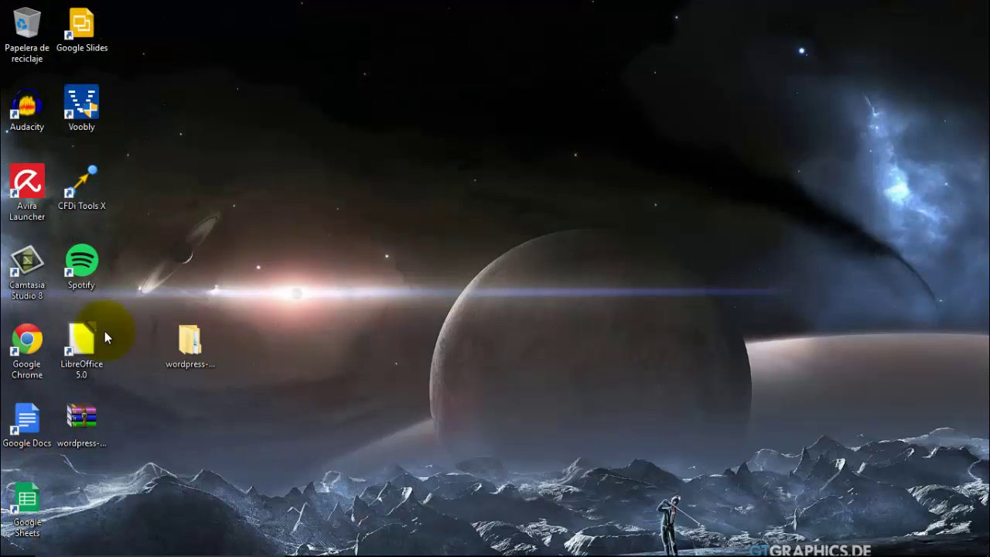
- Paste the wordpress folder into C:\xampp\htdocs
mouse_move(118, 554)
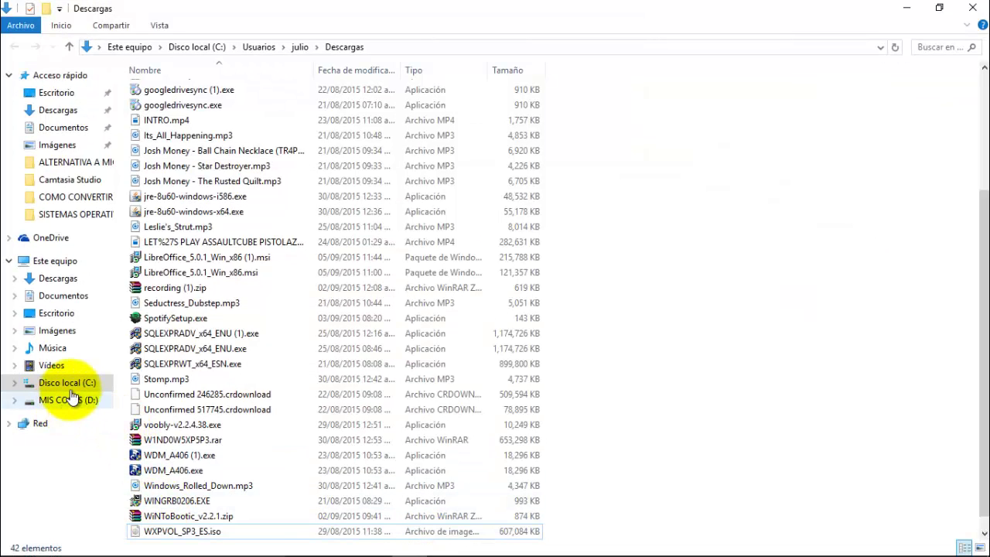
left_click(70, 382)
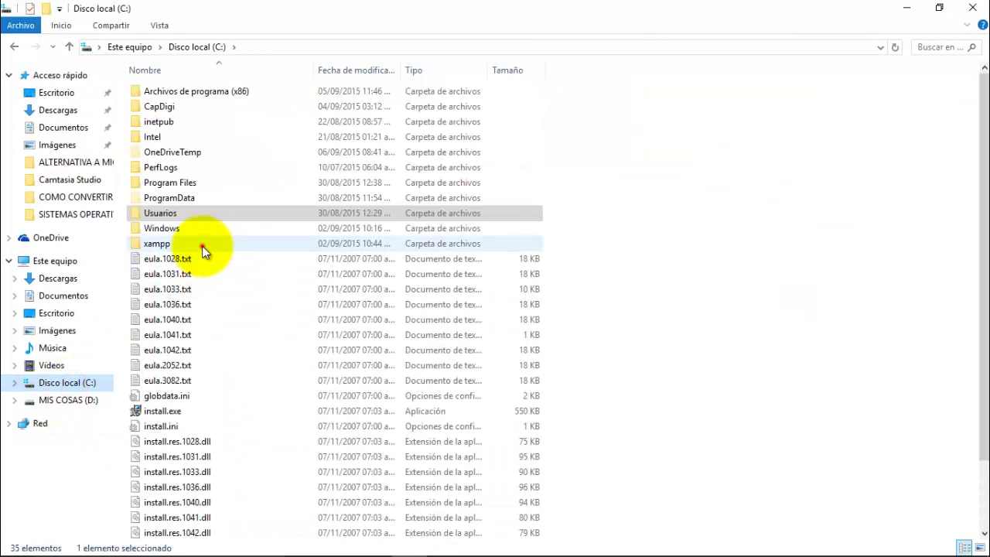
double_click(200, 244)
left_click(192, 213)
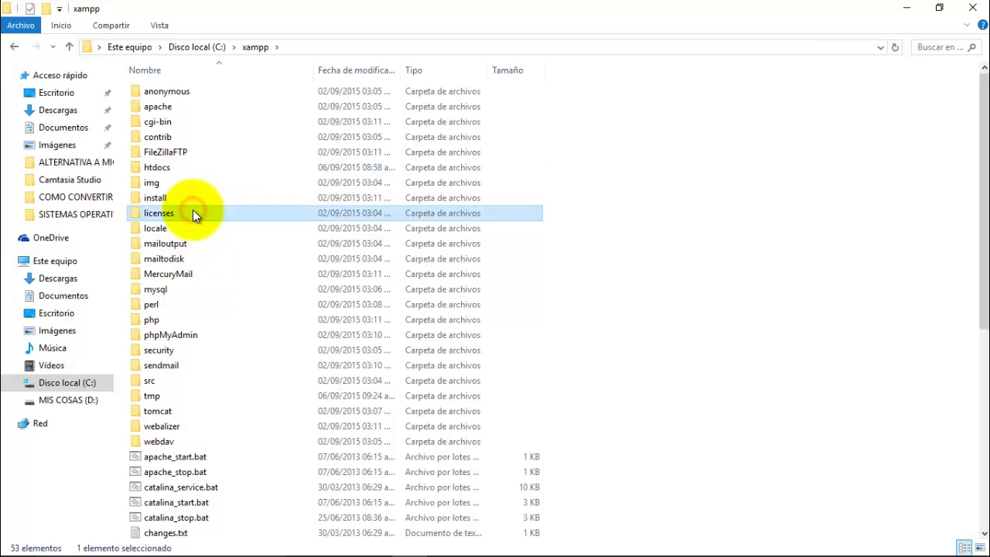
key("h")
key("Return")
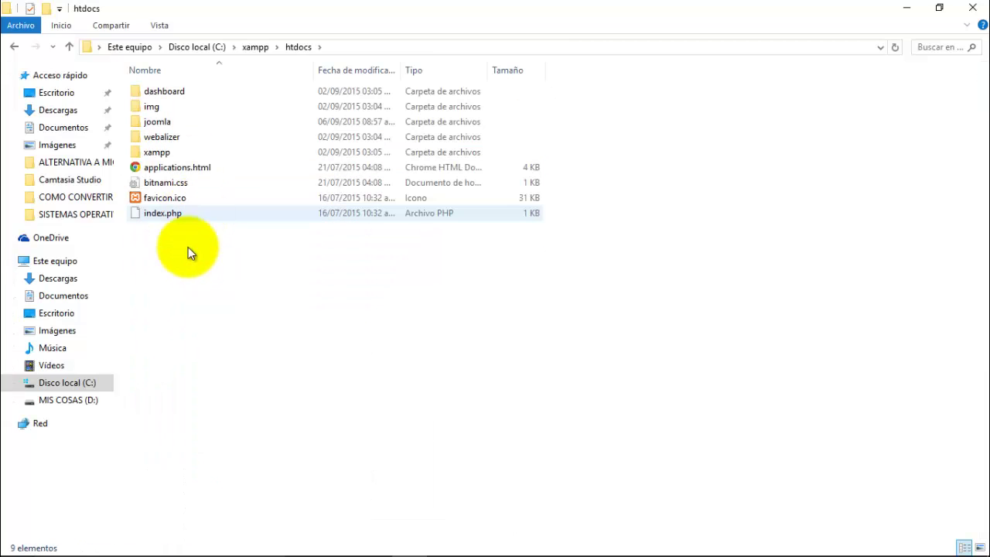
key("ctrl+v")
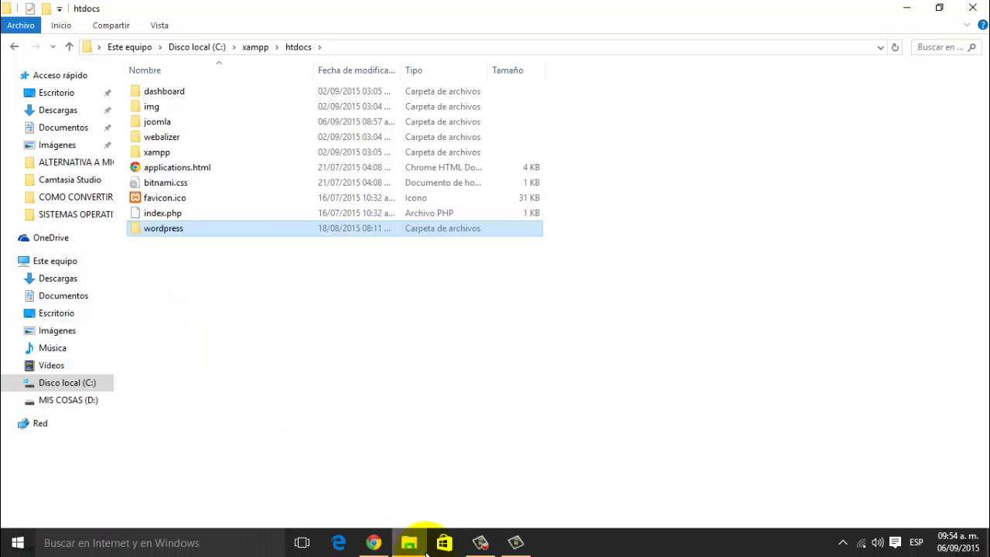
left_click(373, 541)
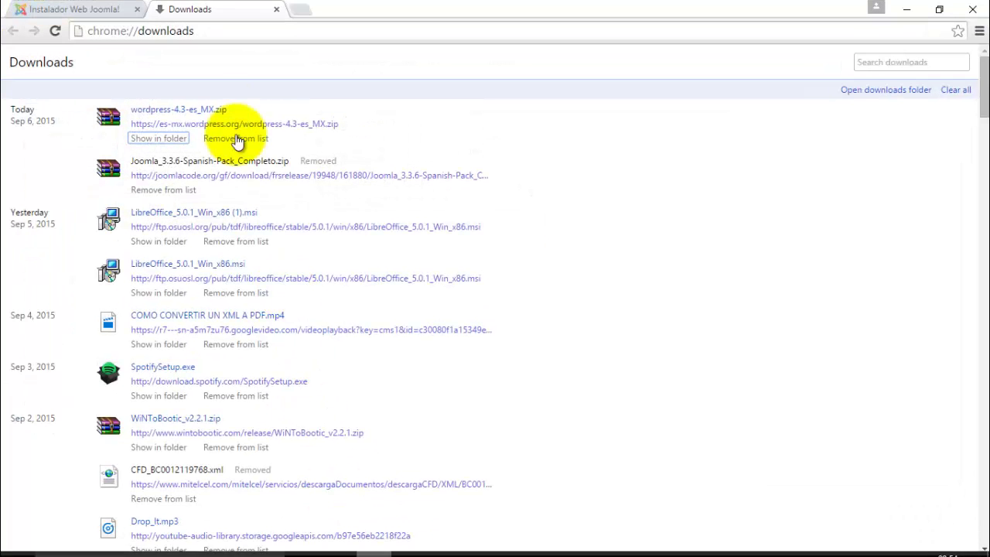
- Load localhost:8080/wordpress to reach the WordPress setup-config page
left_click(250, 31)
type("localhost:8080")
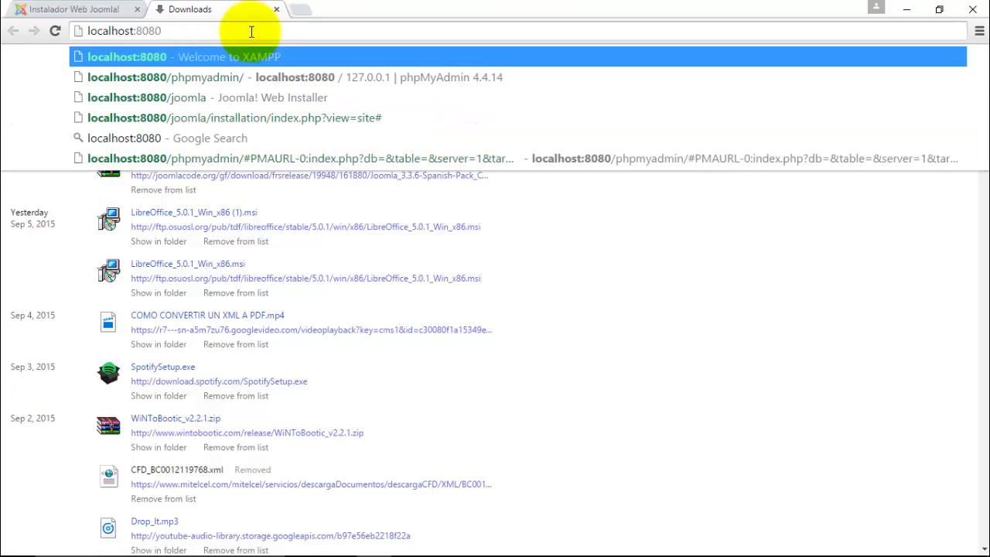
double_click(147, 31)
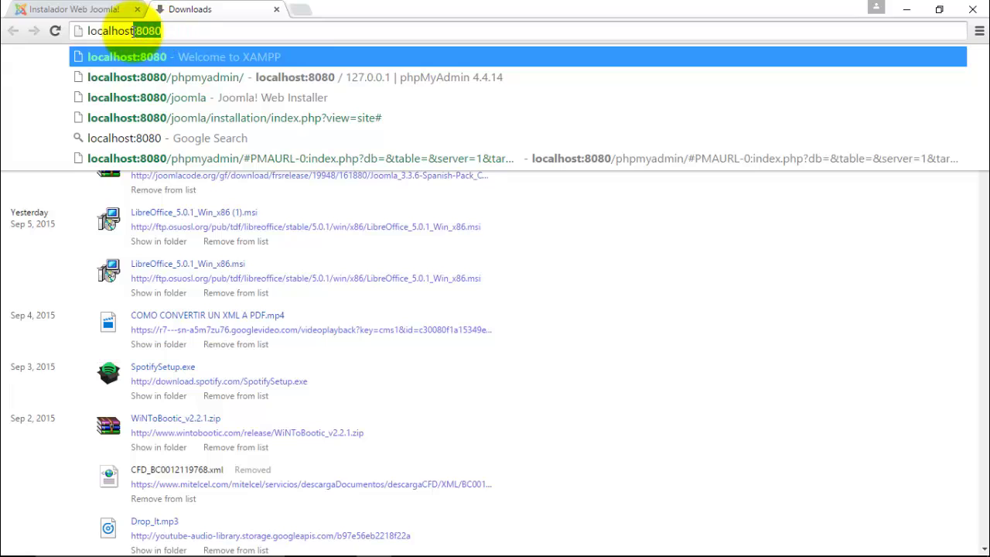
left_click(179, 33)
type("/")
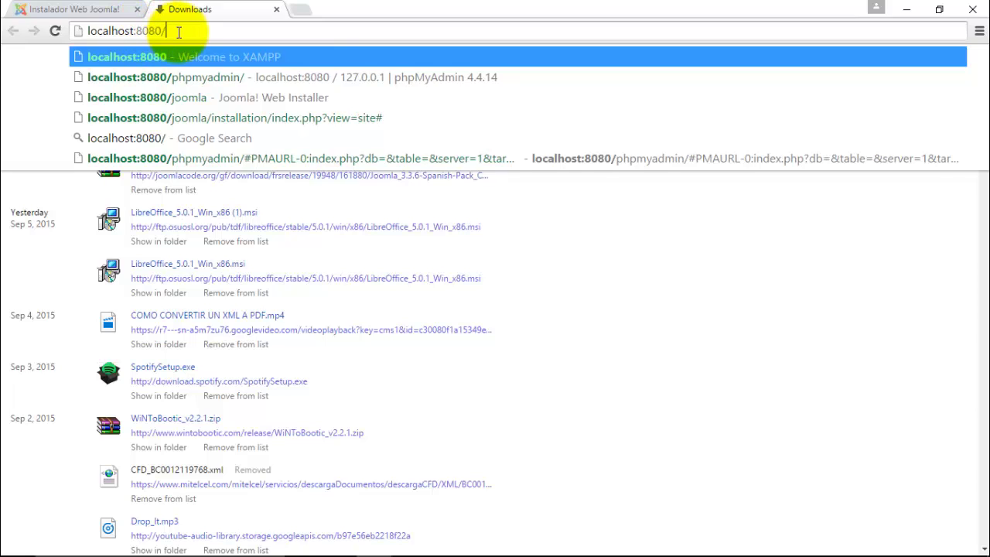
type("wordpr")
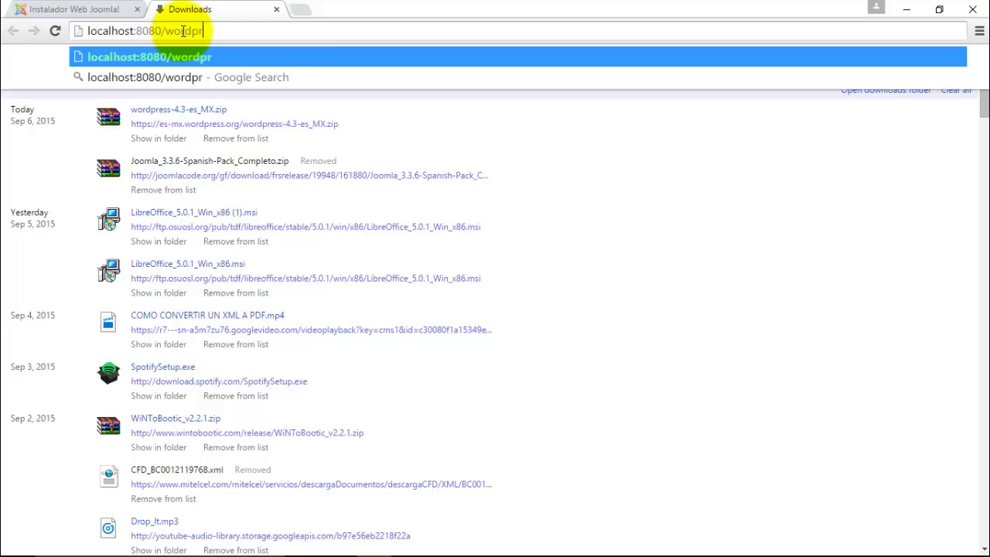
type("ess")
key("Return")
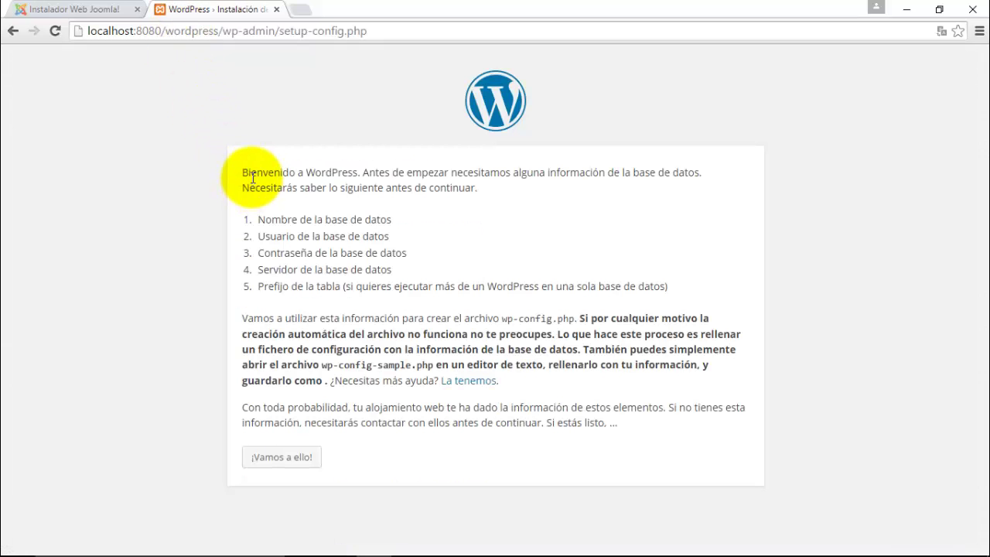
- Start the WordPress setup with '¡Vamos a ello!' from the welcome page
left_click_drag(257, 172, 436, 176)
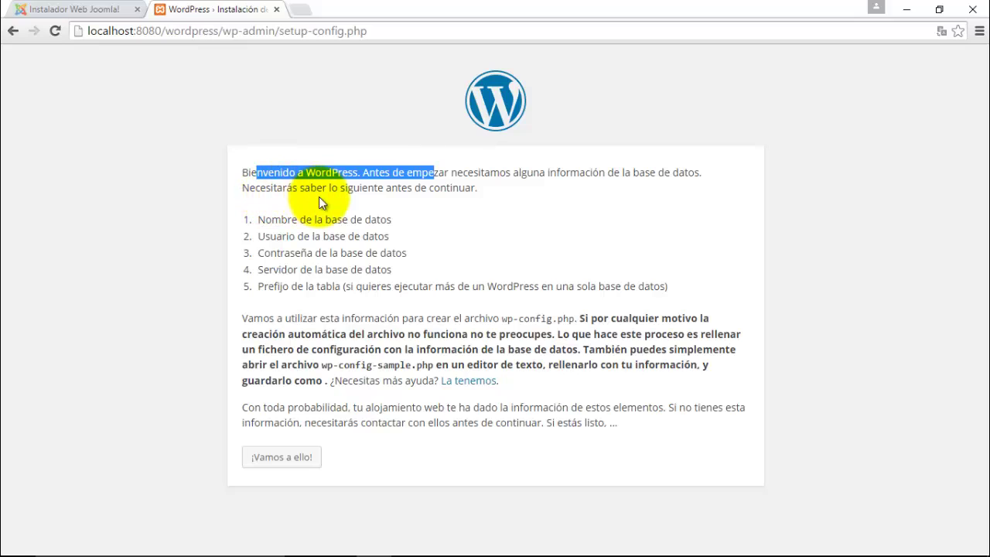
left_click(278, 238)
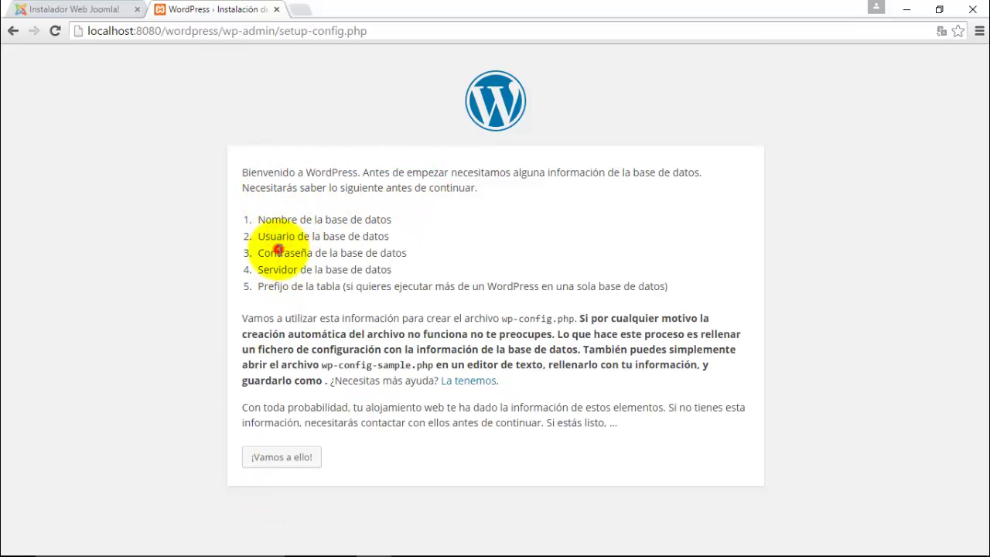
left_click(285, 458)
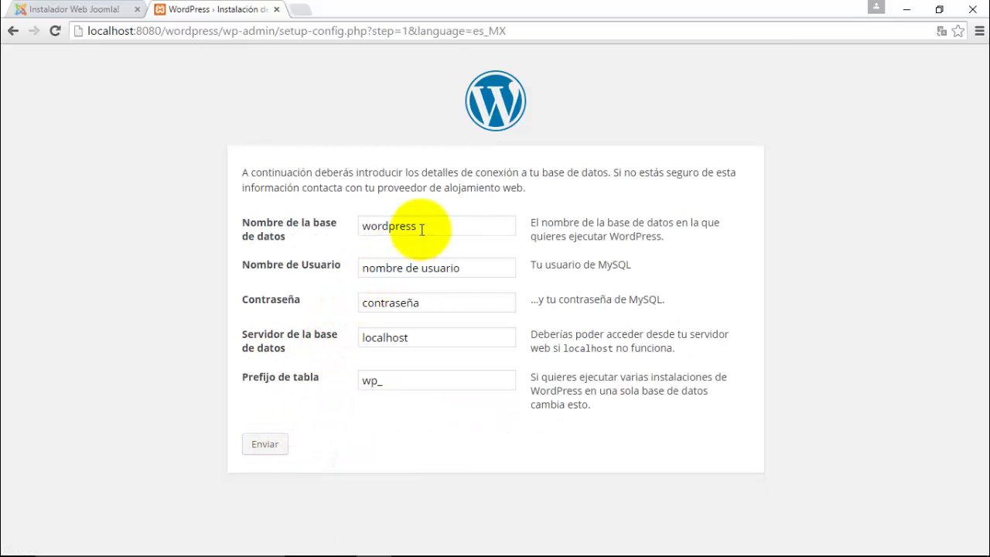
- Submit the database form with user root and an empty password, getting a database-selection error
left_click_drag(423, 225, 347, 237)
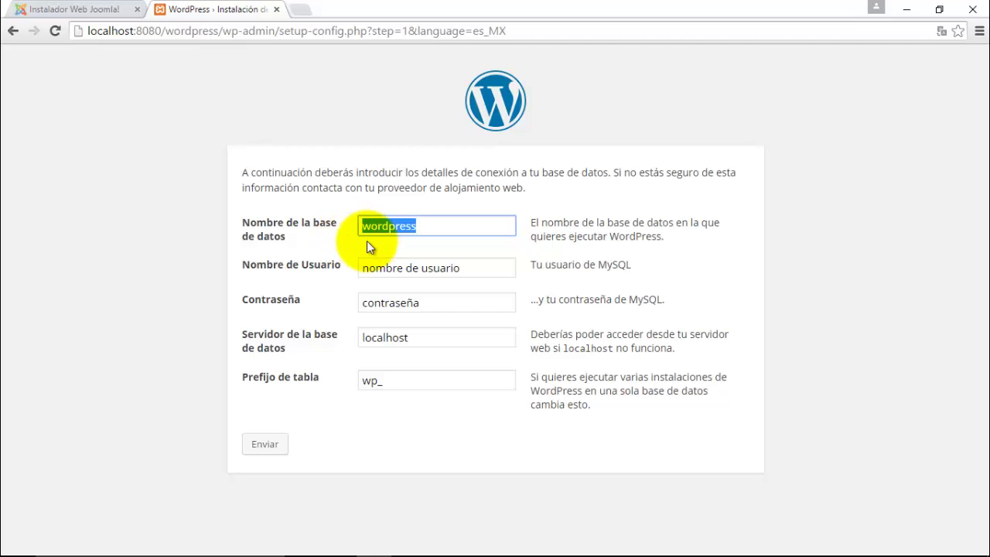
key("Tab")
type("root")
double_click(391, 303)
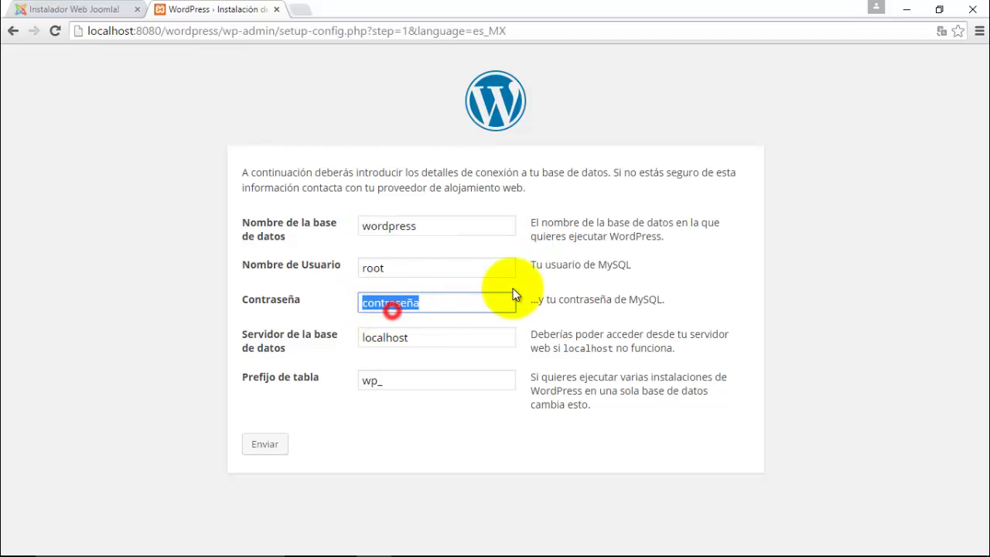
key("BackSpace")
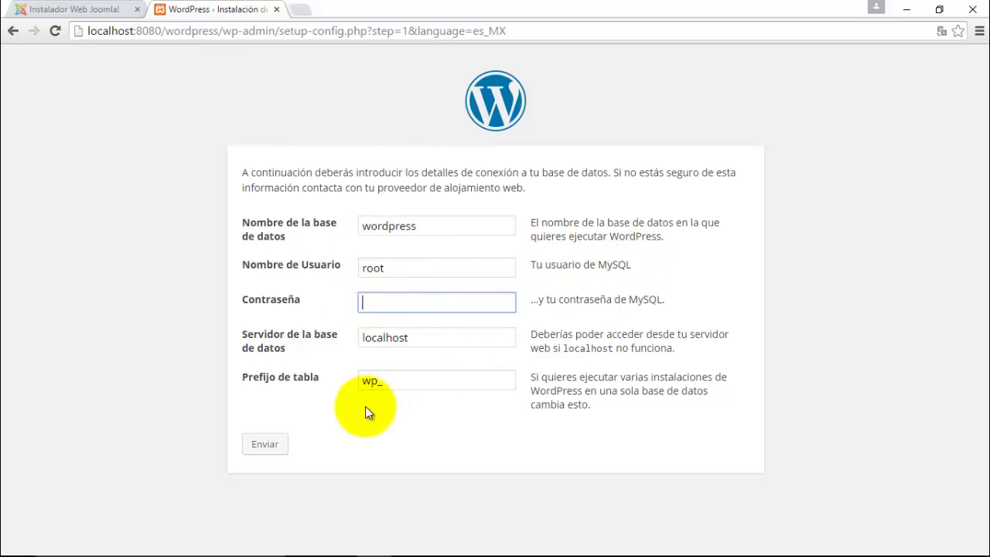
left_click(280, 443)
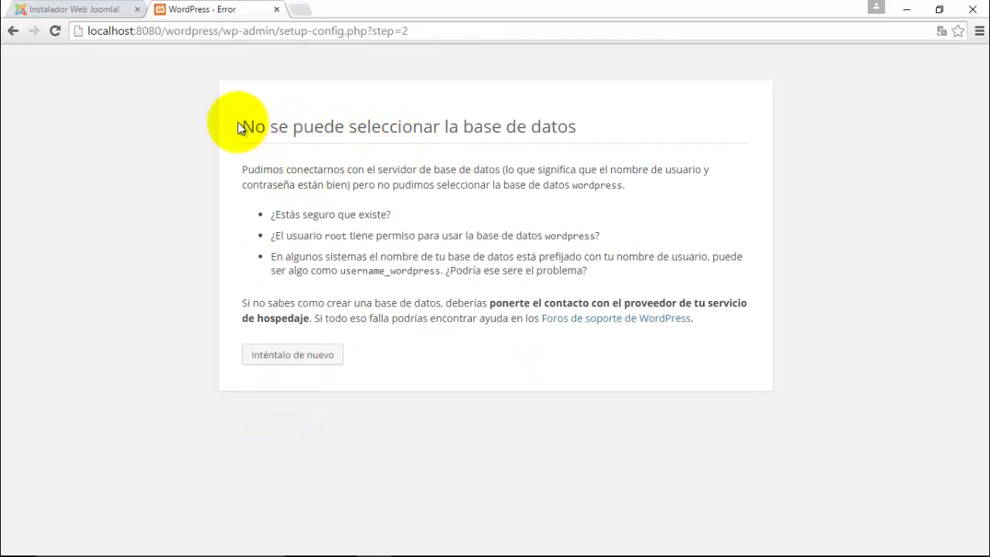
- Go back to the database form and clear the Contraseña field again
left_click(12, 31)
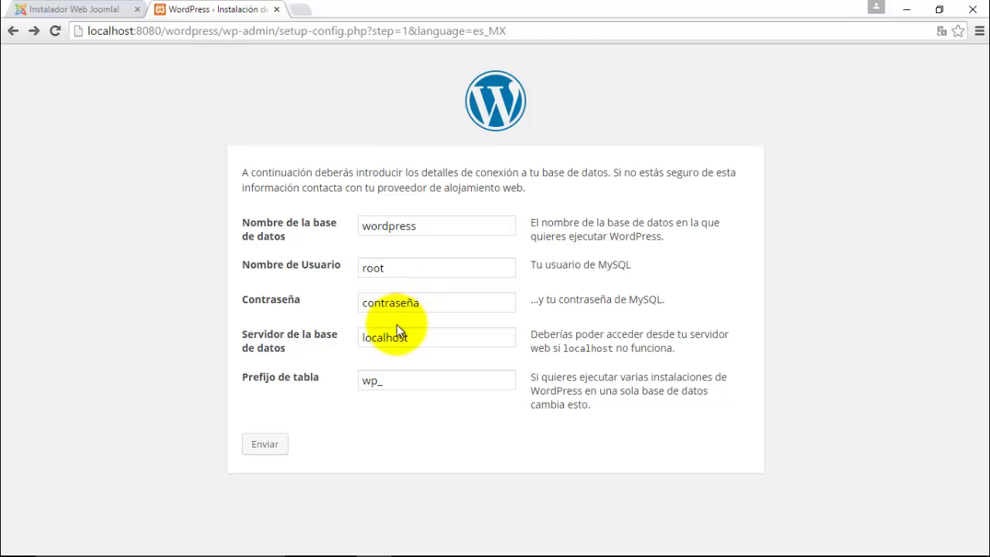
left_click(425, 301)
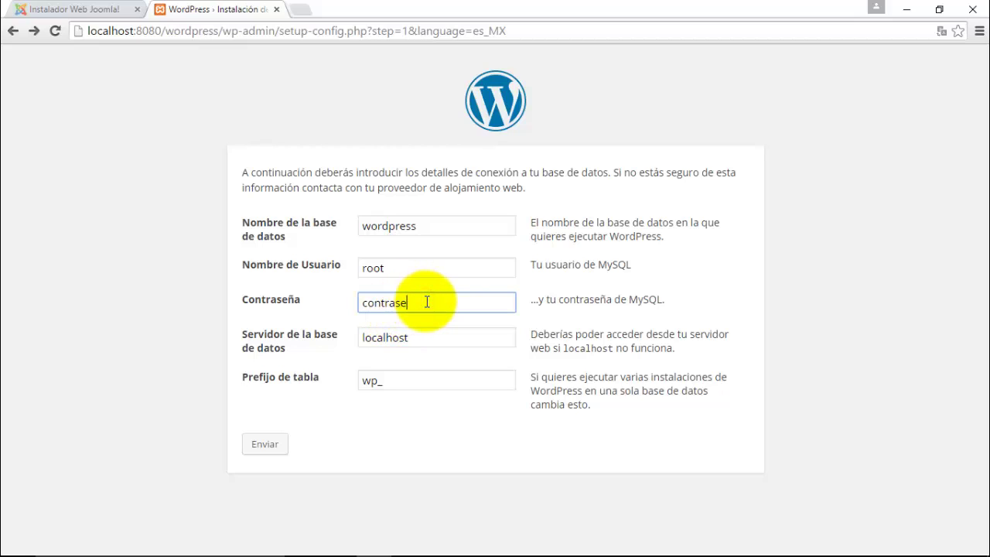
key("BackSpace")
key("BackSpace")
key("BackSpace")
key("BackSpace")
key("BackSpace")
key("BackSpace")
key("BackSpace")
key("BackSpace")
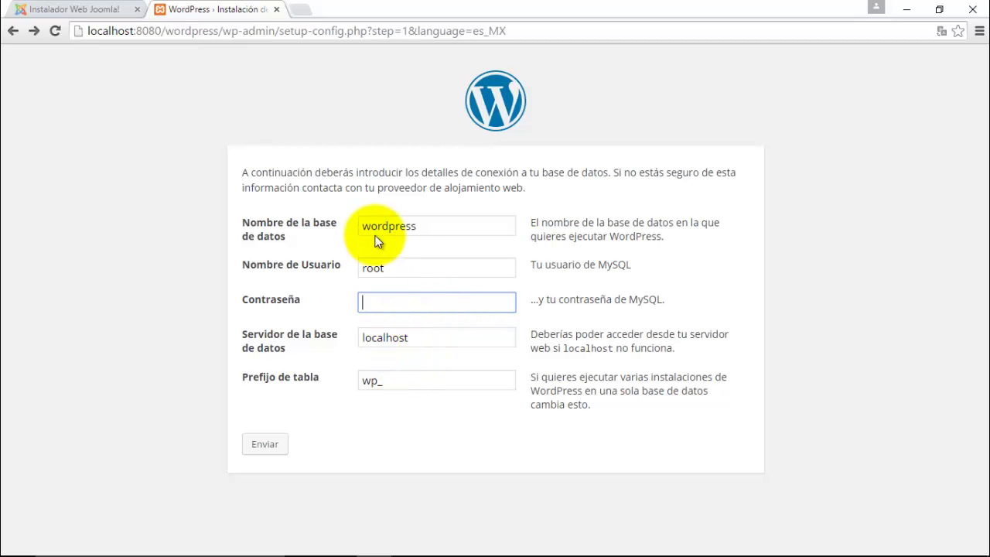
- Open localhost:8080/phpmyadmin in a new tab using the omnibox suggestion
left_click(302, 12)
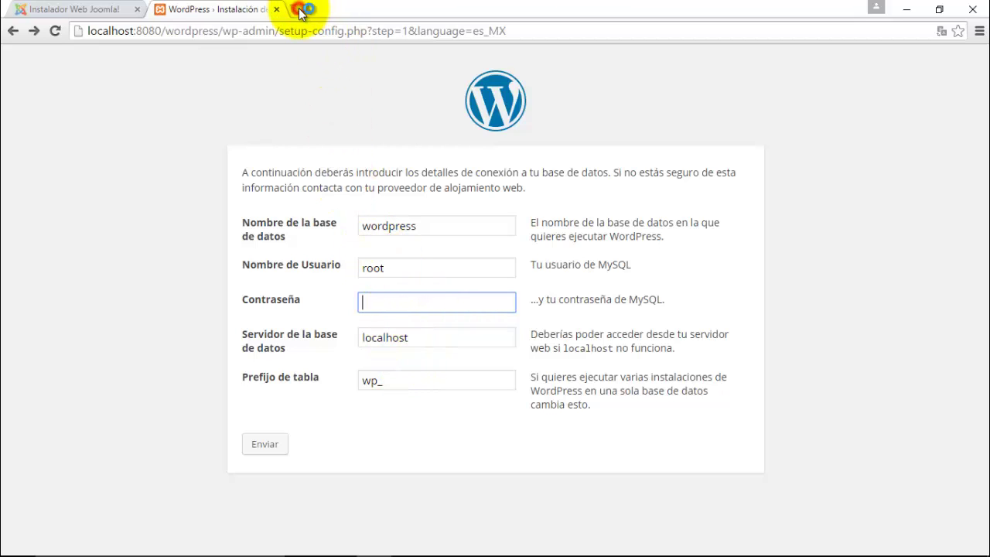
type("www")
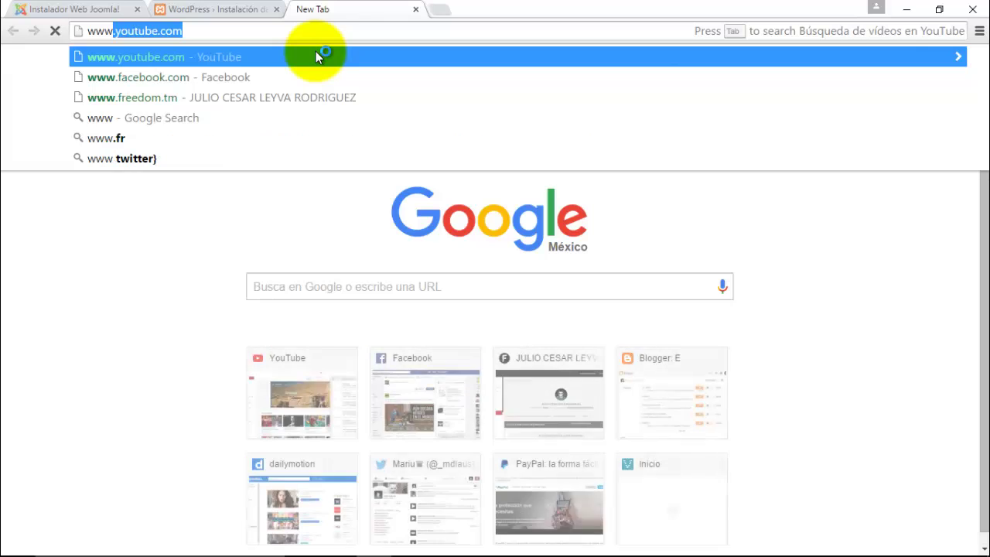
key("BackSpace")
key("BackSpace")
key("BackSpace")
key("BackSpace")
type("localhost:8080")
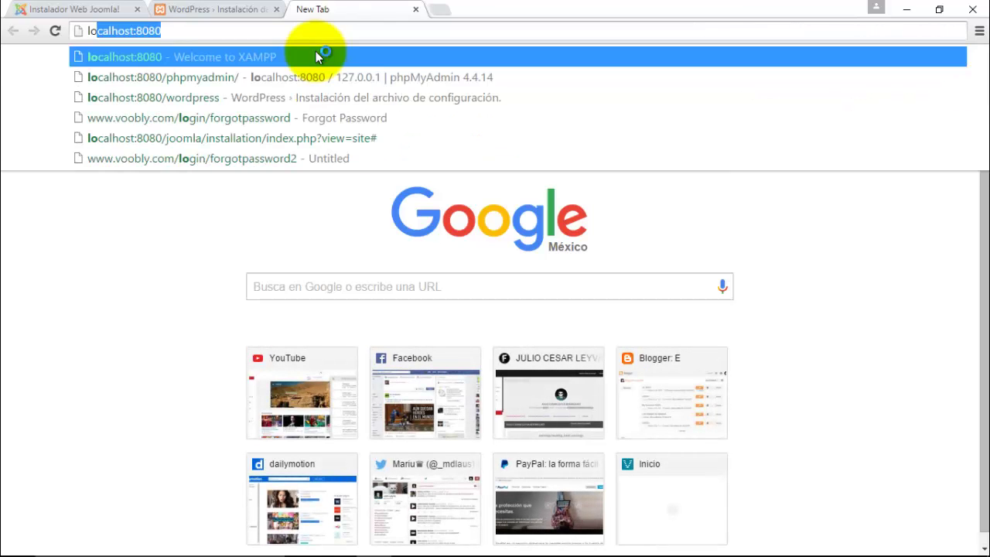
key("Down")
key("Return")
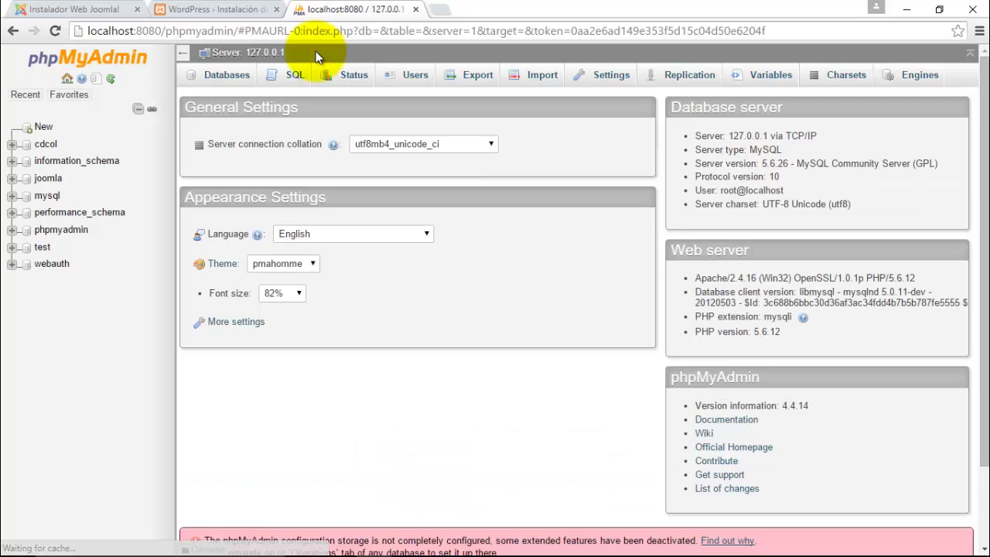
- Create an empty phpMyAdmin database named 'wordpress', then switch back to the WordPress tab
left_click(42, 128)
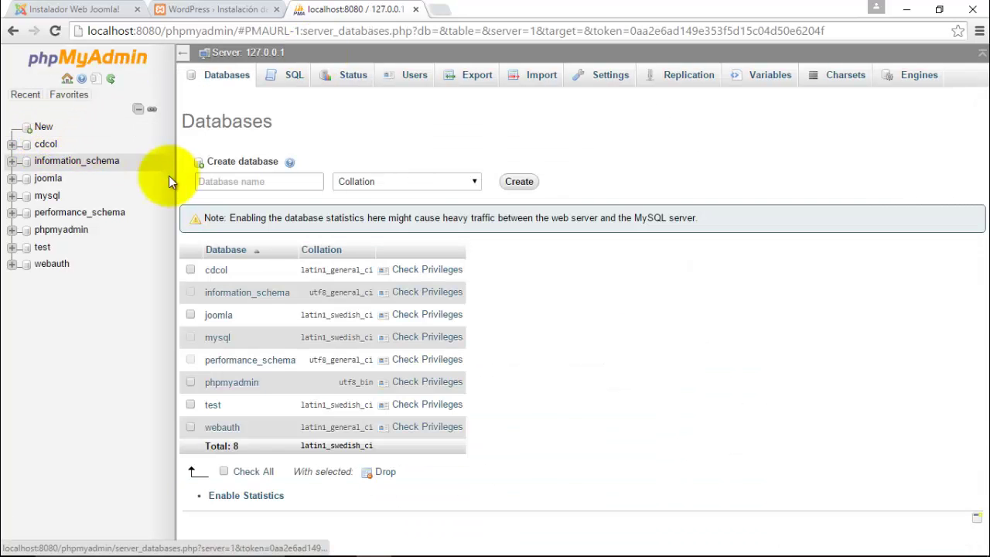
left_click(236, 186)
type("wor")
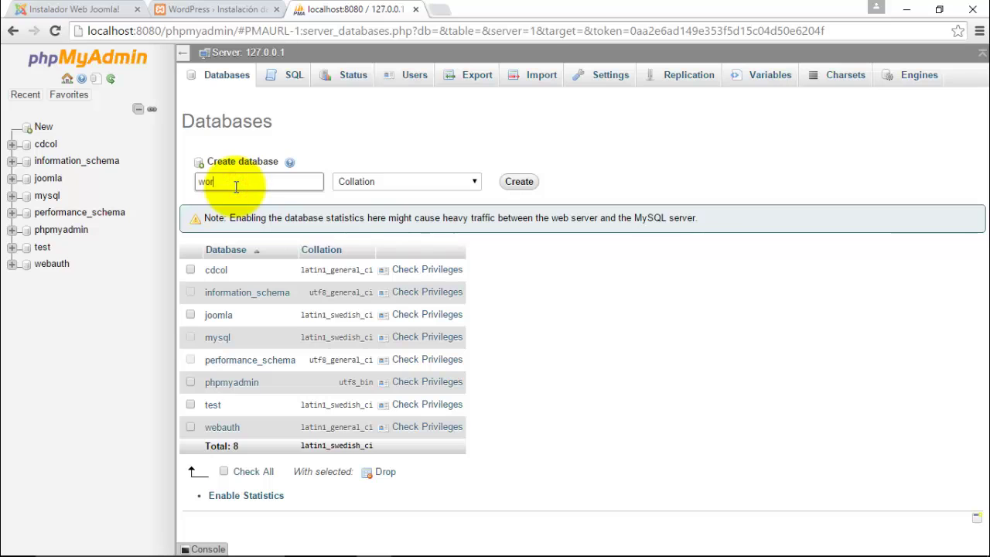
type("dpress")
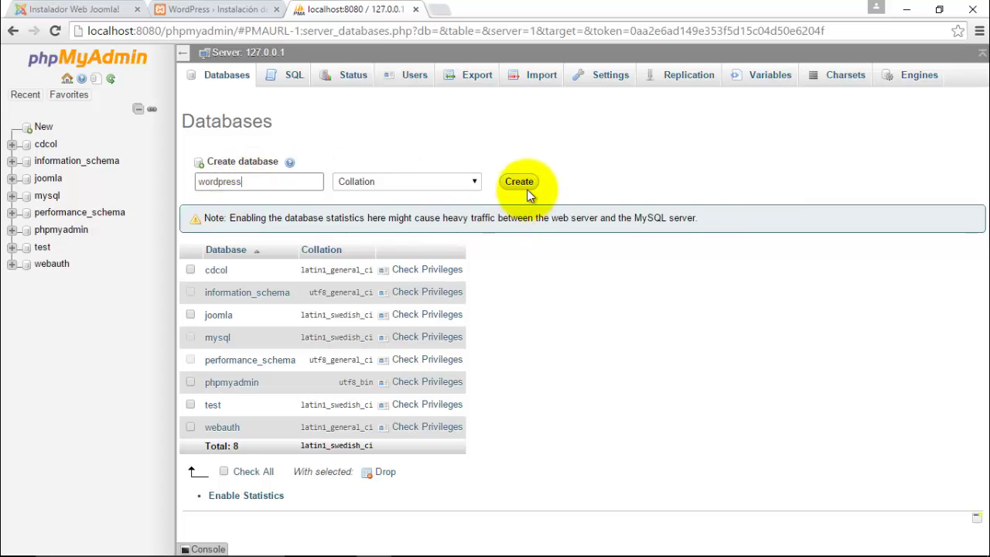
left_click(523, 186)
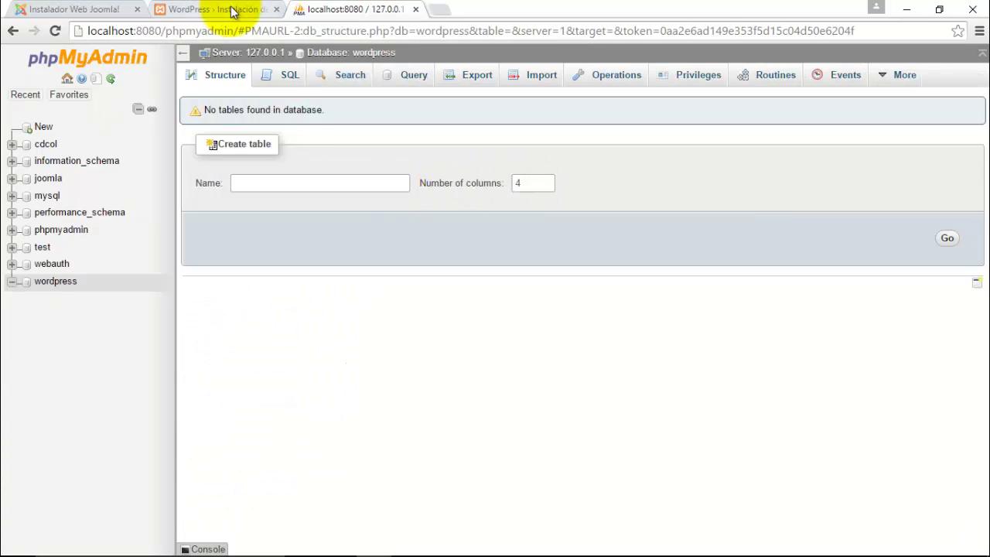
left_click(219, 7)
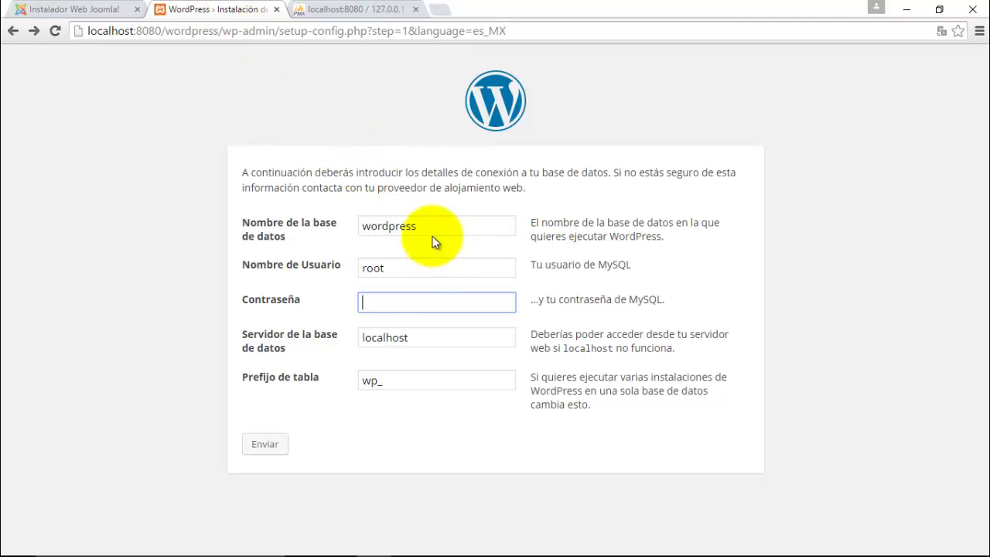
- Recheck the new database, then submit the connection details and run the WordPress installation
left_click(331, 8)
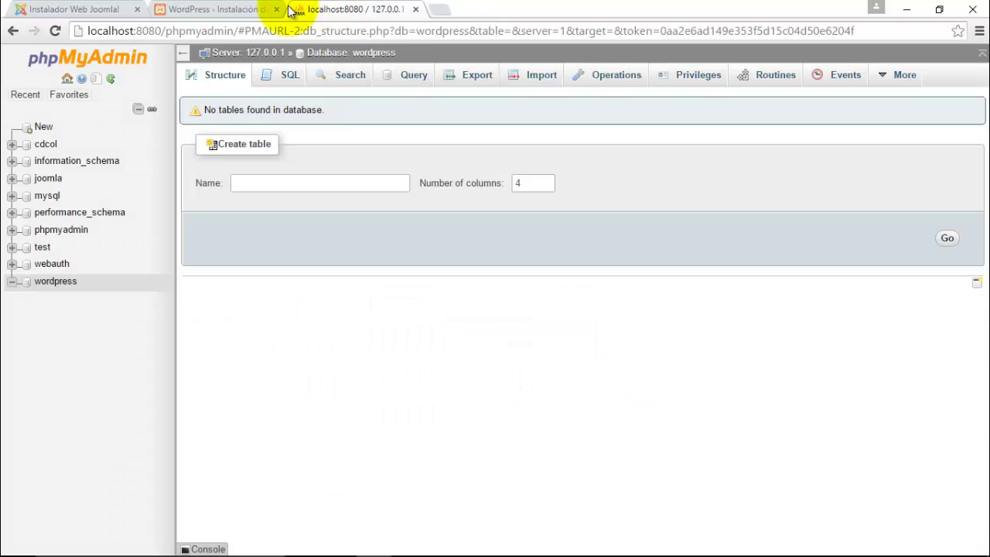
left_click(248, 9)
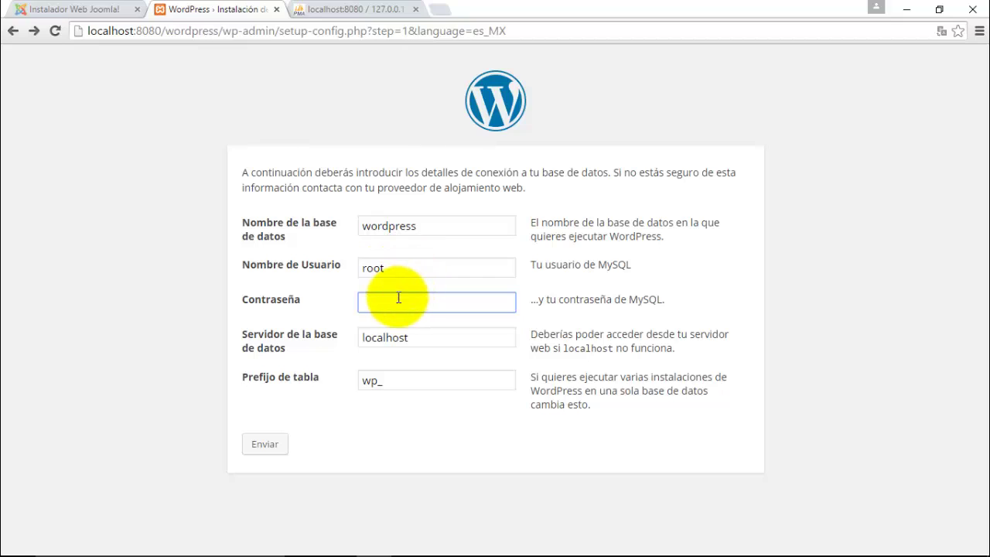
left_click(269, 447)
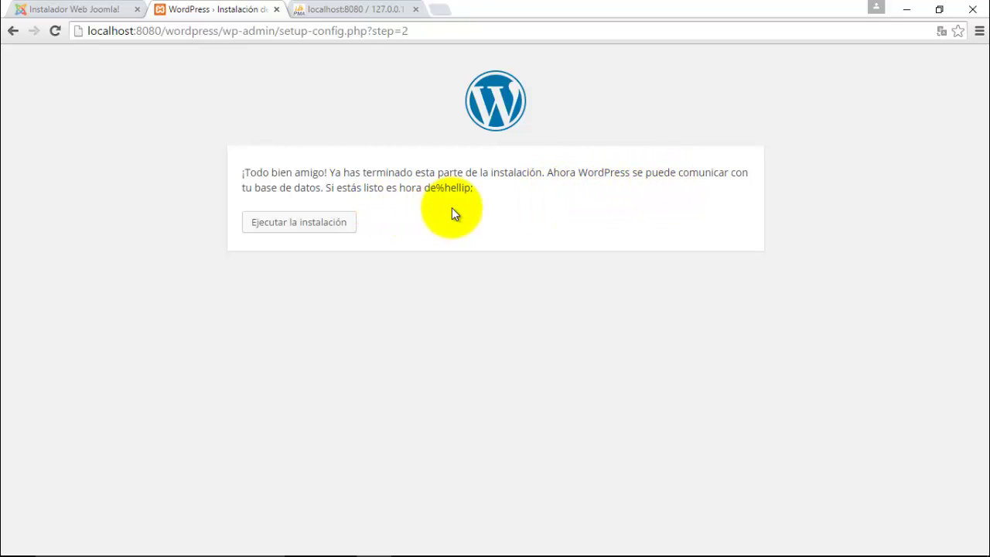
left_click(301, 227)
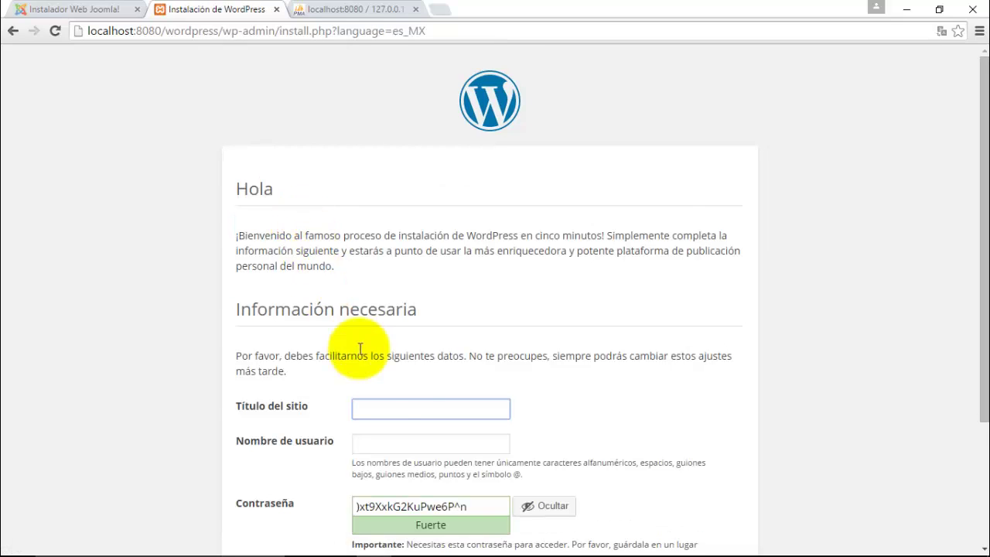
- Enter 'Wordpress prueba' as the site title, fixing the typos
type("Wor")
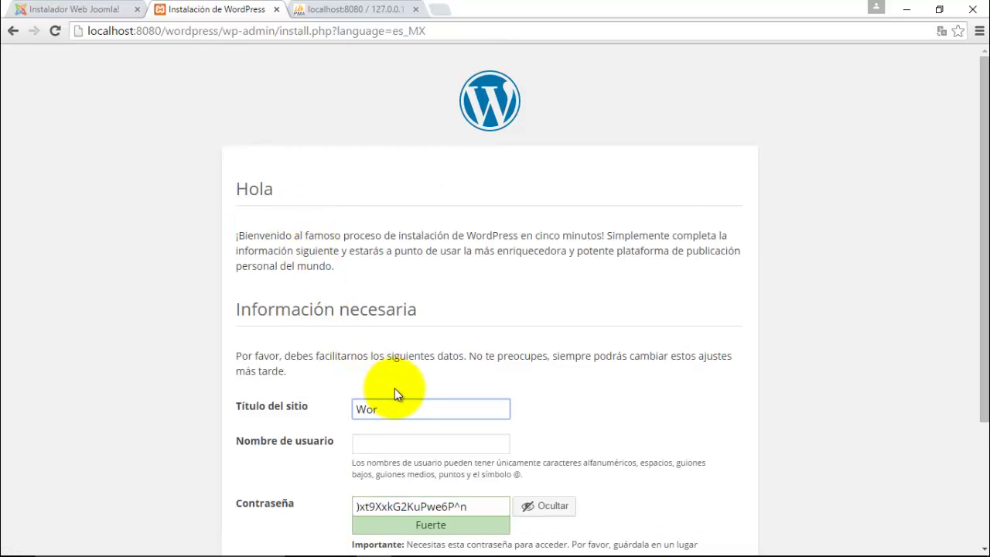
type("dpress priu")
key("BackSpace")
type("iub")
key("BackSpace")
key("BackSpace")
type("e")
key("BackSpace")
key("BackSpace")
type("ueba")
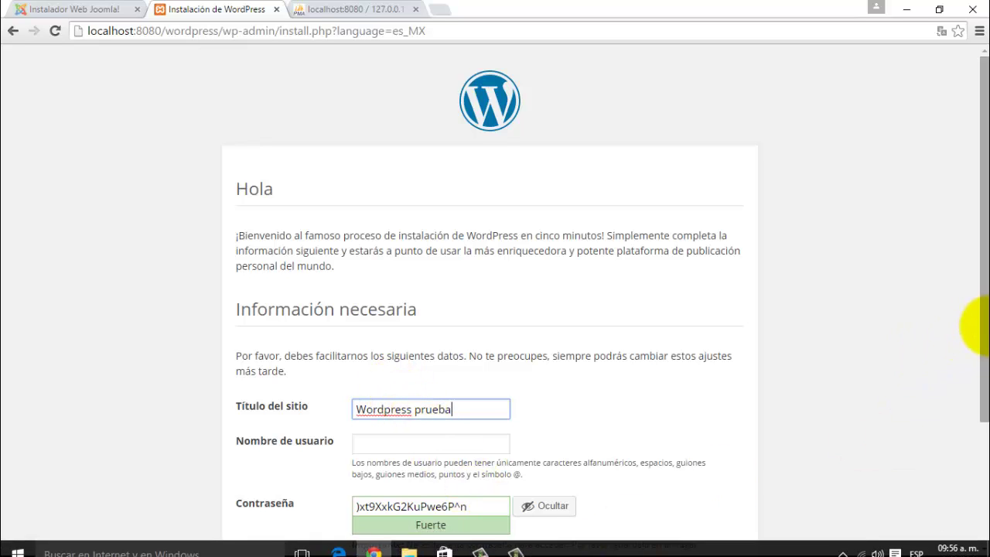
scroll(966, 376, "down", 3)
scroll(832, 393, "up", 3)
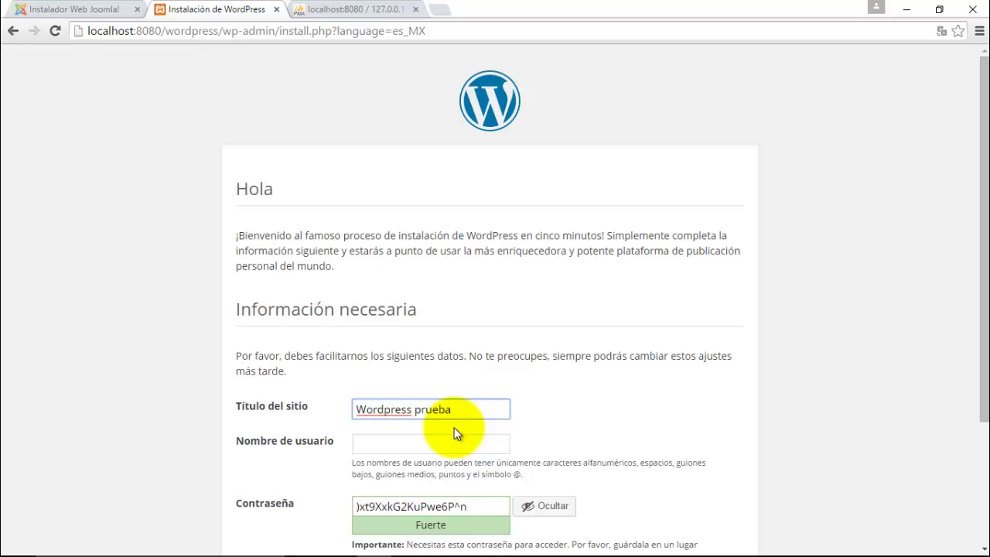
- Replace the generated password with a short one and confirm using a weak password
triple_click(480, 501)
type("admin")
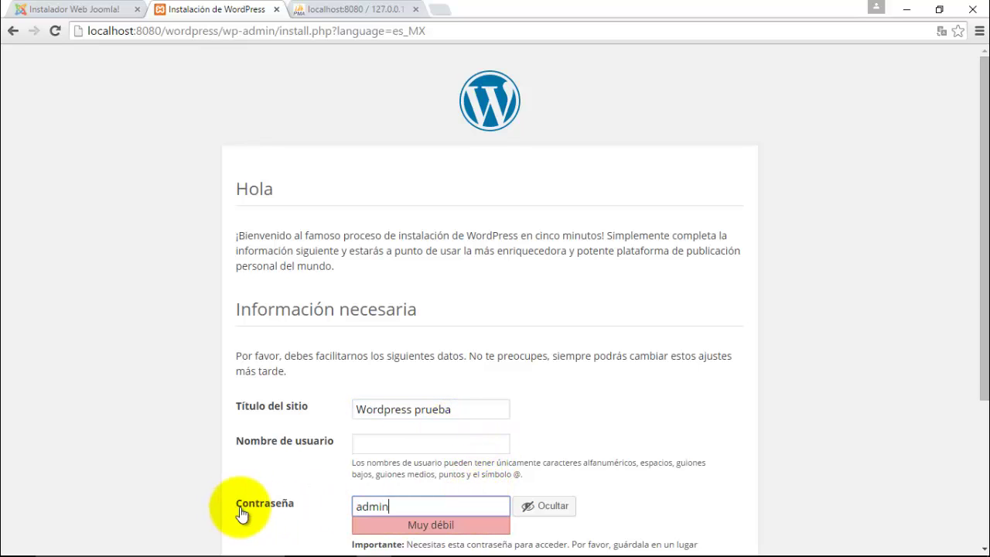
scroll(970, 332, "down", 4)
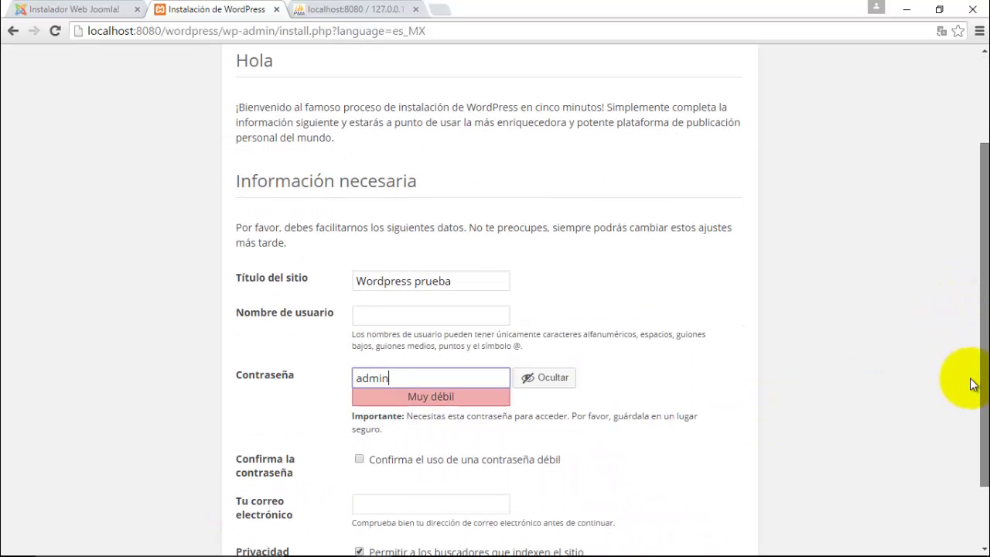
scroll(964, 399, "down", 2)
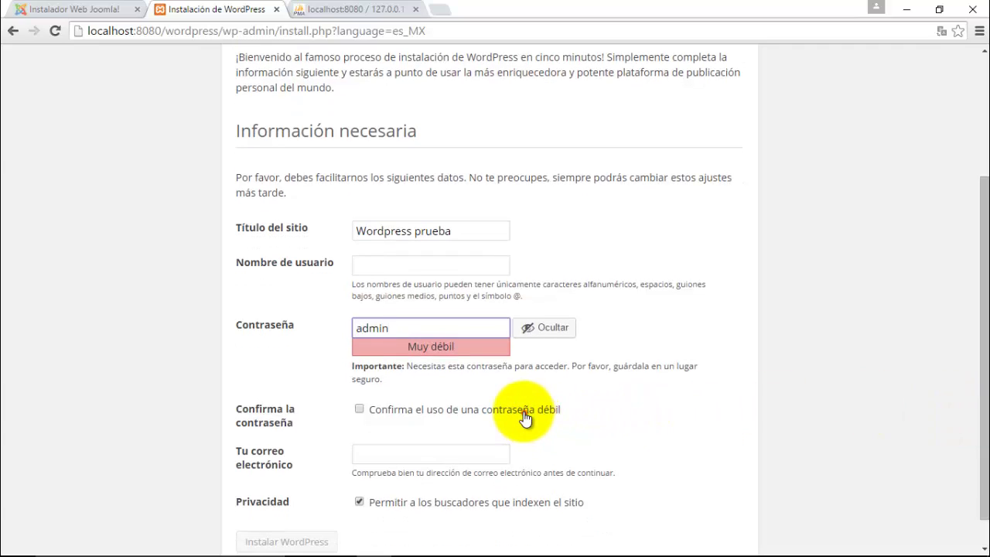
left_click(461, 415)
- Set the administrator username to 'admin'
left_click(409, 456)
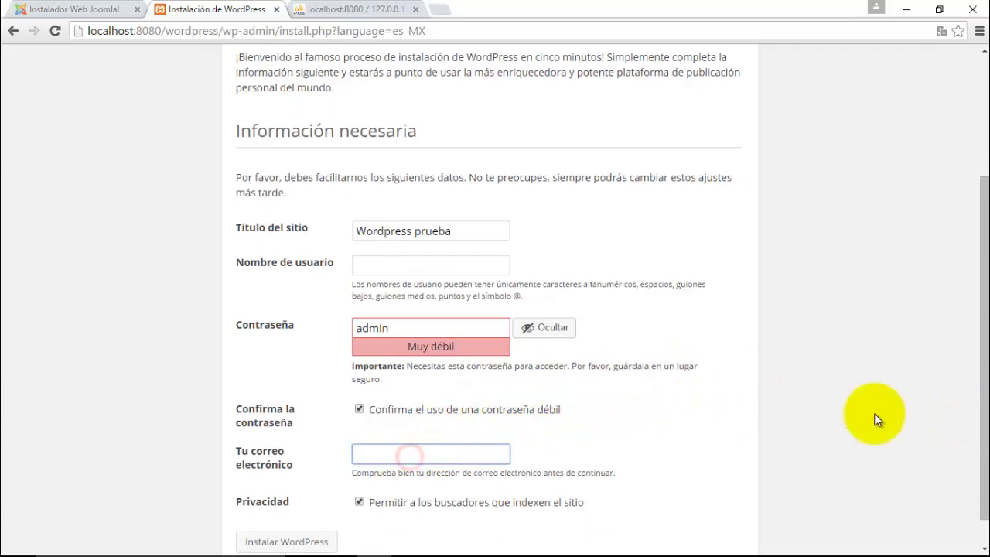
scroll(976, 320, "down", 1)
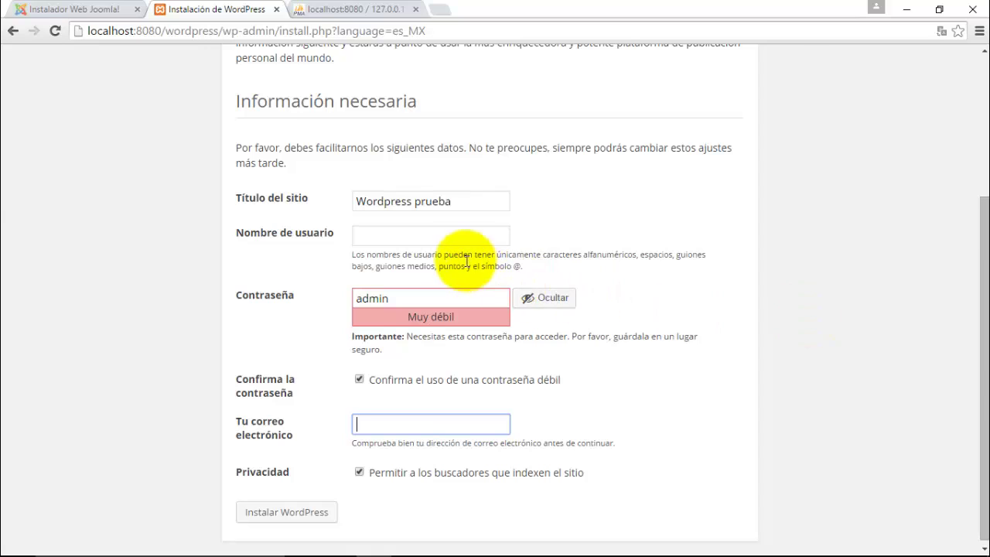
left_click(457, 236)
type("admin")
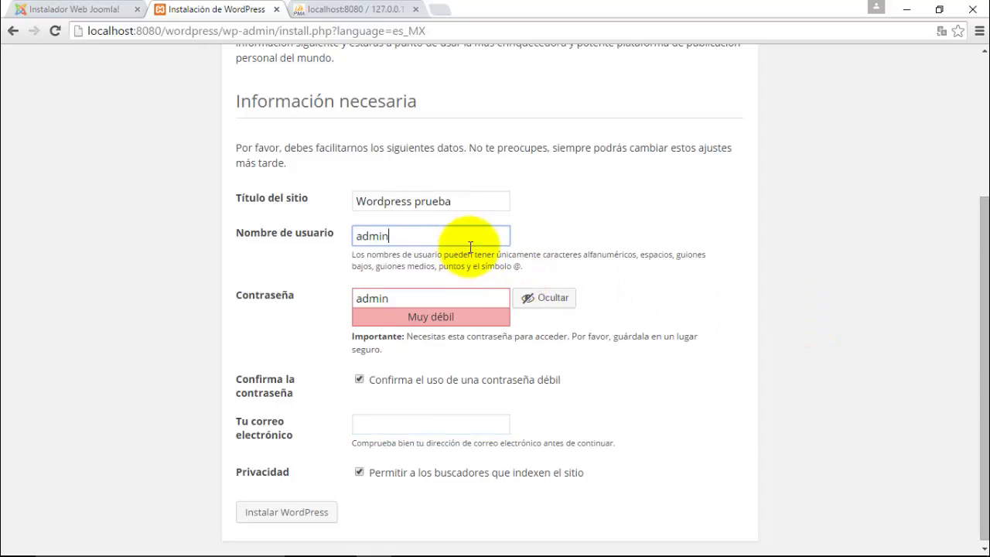
- Fill in the administrator e-mail address and launch the WordPress install
left_click(392, 425)
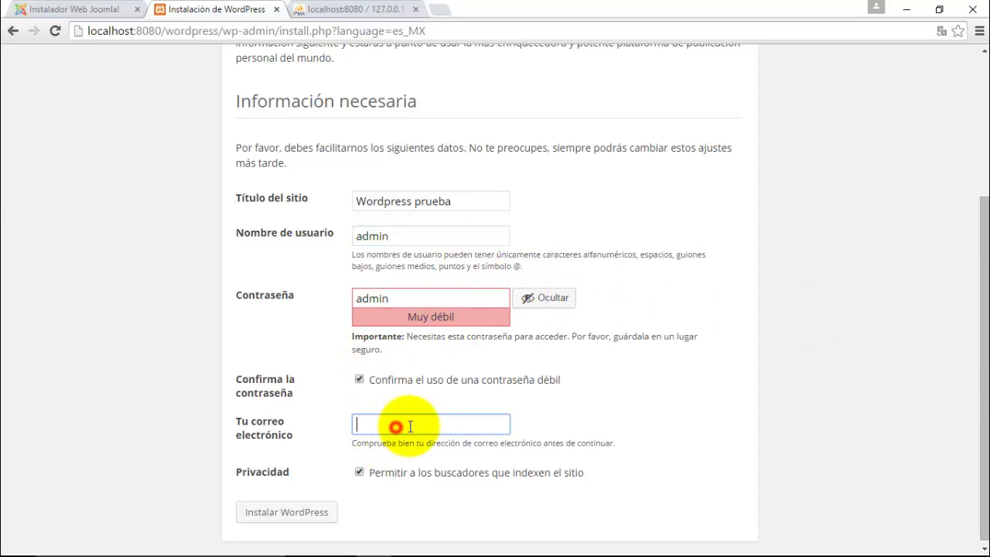
type("asdf")
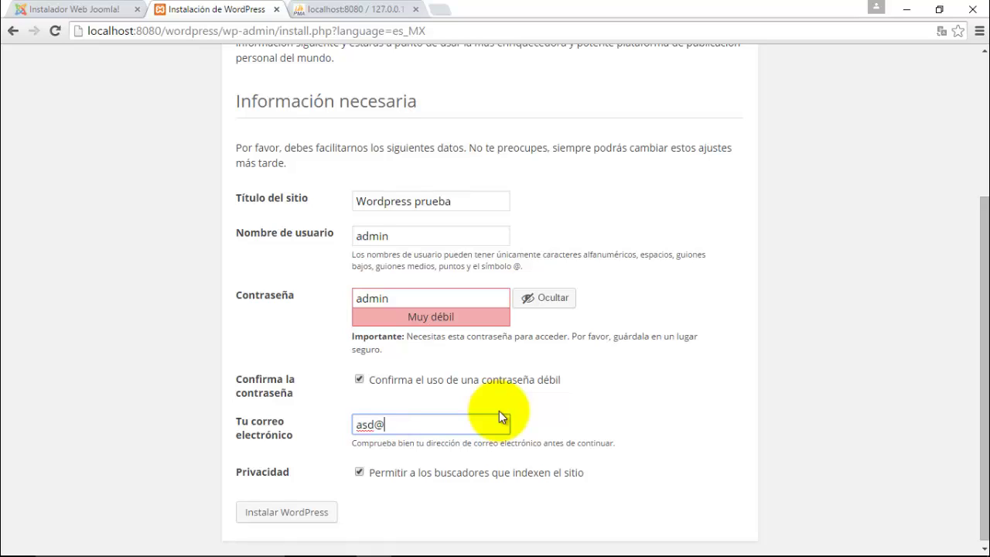
key("BackSpace")
type("@")
left_click(500, 409)
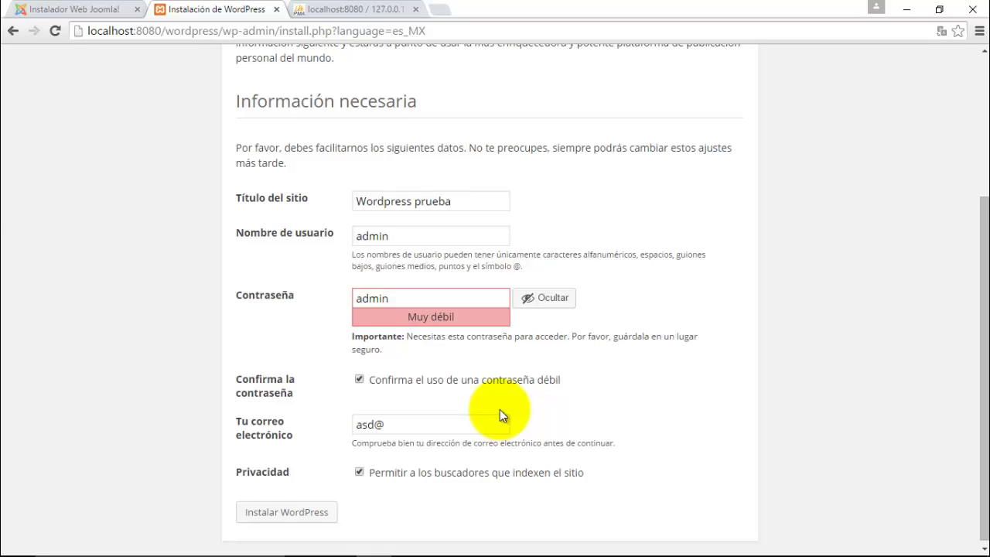
left_click(430, 430)
type("correo.com")
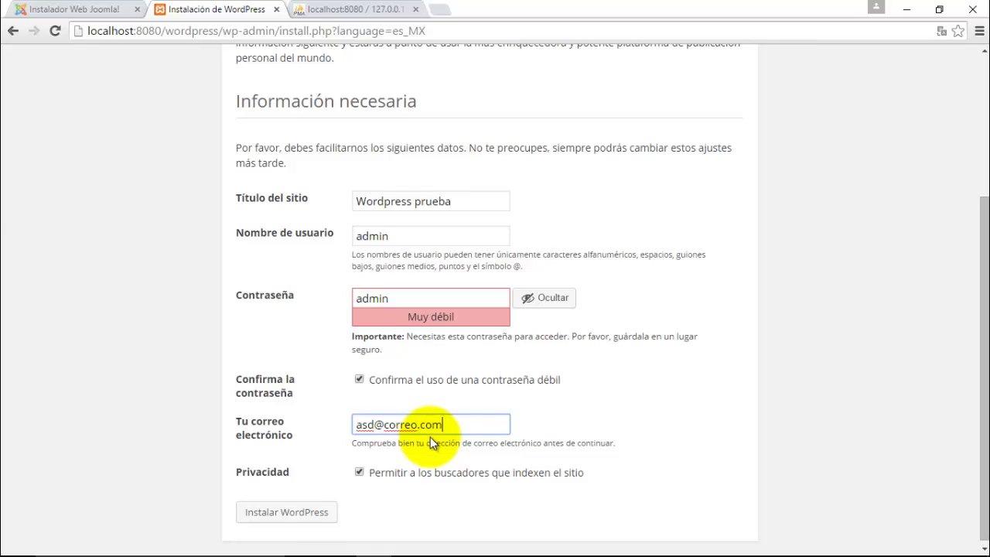
left_click(300, 514)
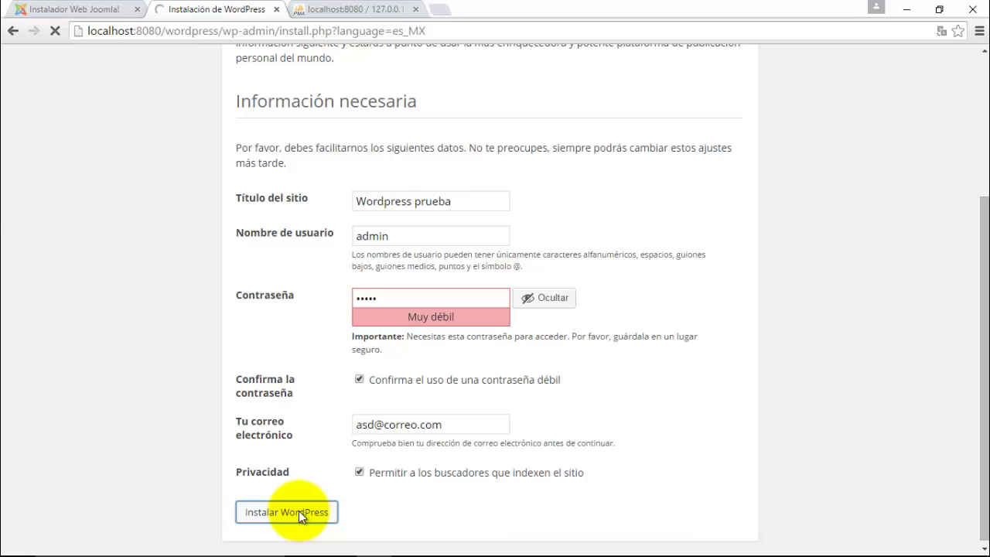
- Let Chrome save the site password, then highlight the ¡Lo lograste! success message
mouse_move(420, 554)
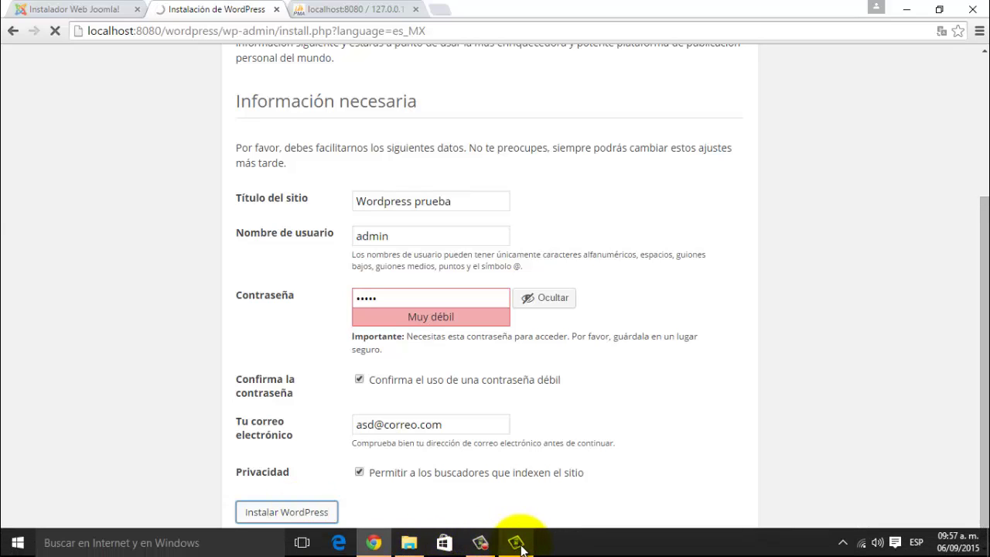
mouse_move(518, 545)
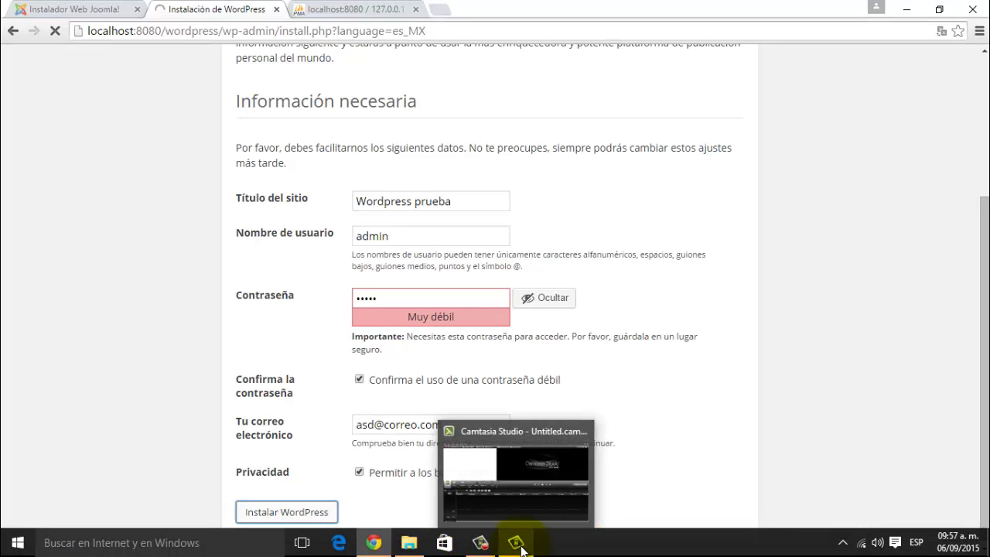
left_click(479, 543)
left_click(923, 510)
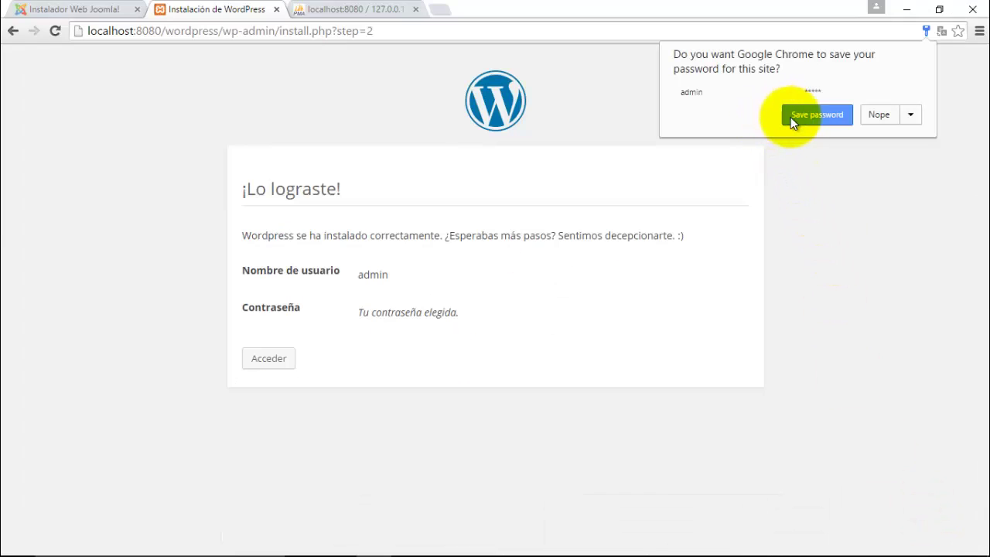
left_click(805, 116)
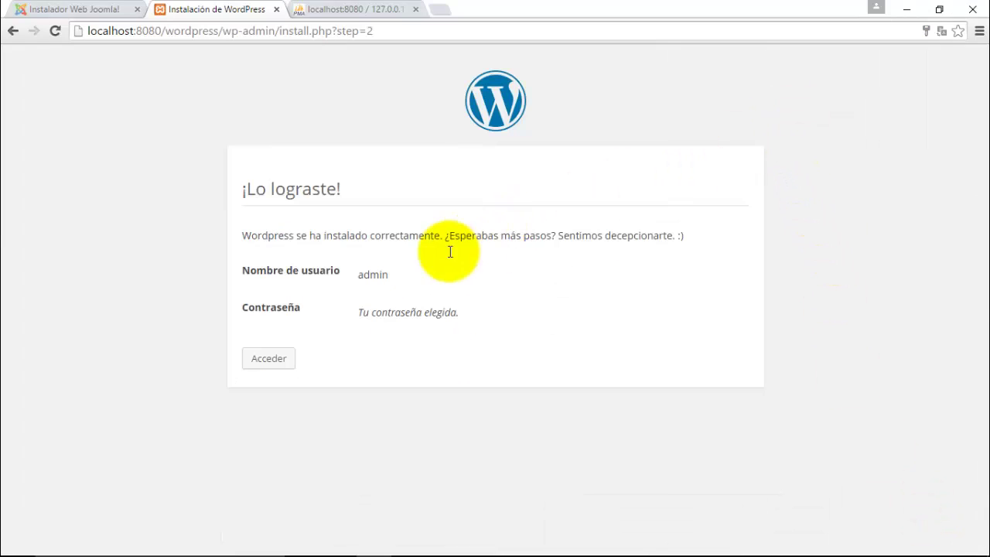
left_click_drag(284, 236, 667, 236)
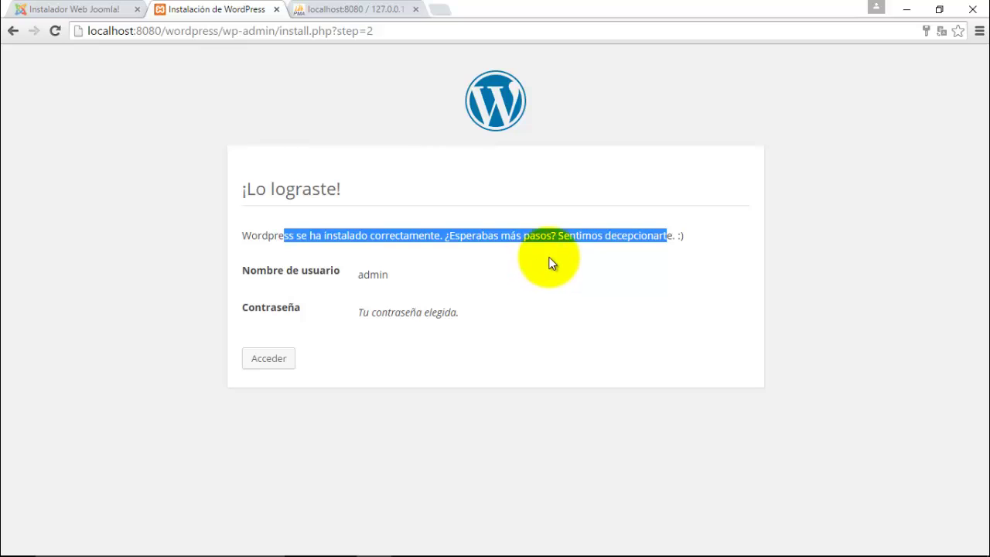
left_click(610, 270)
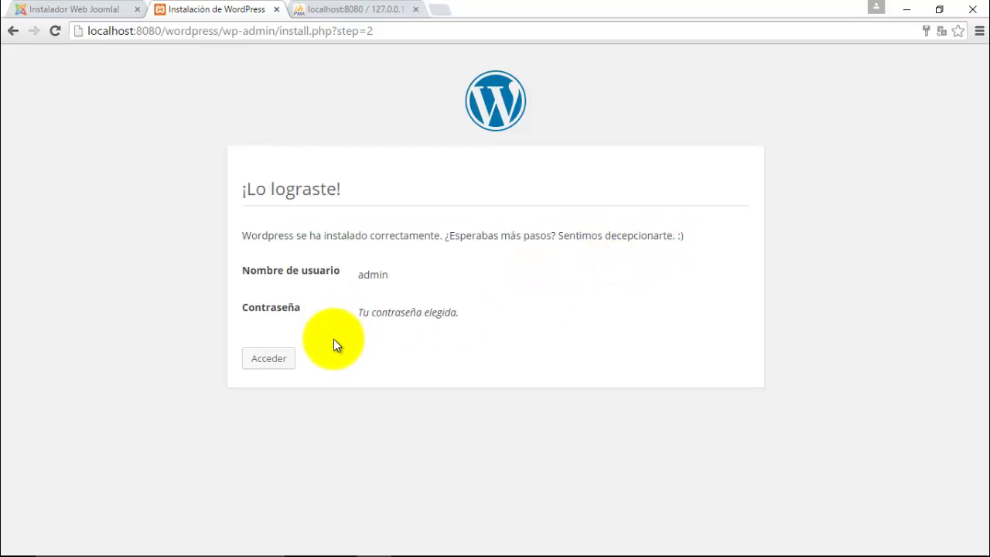
- Log in as admin, view the ¡Hola mundo! site and phpMyAdmin, then return to the Escritorio
left_click(276, 362)
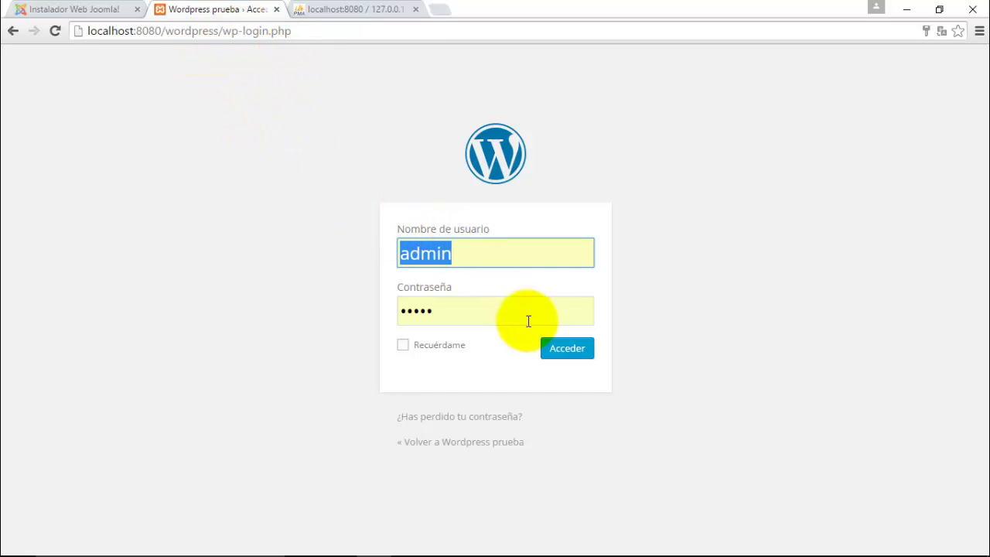
left_click(560, 362)
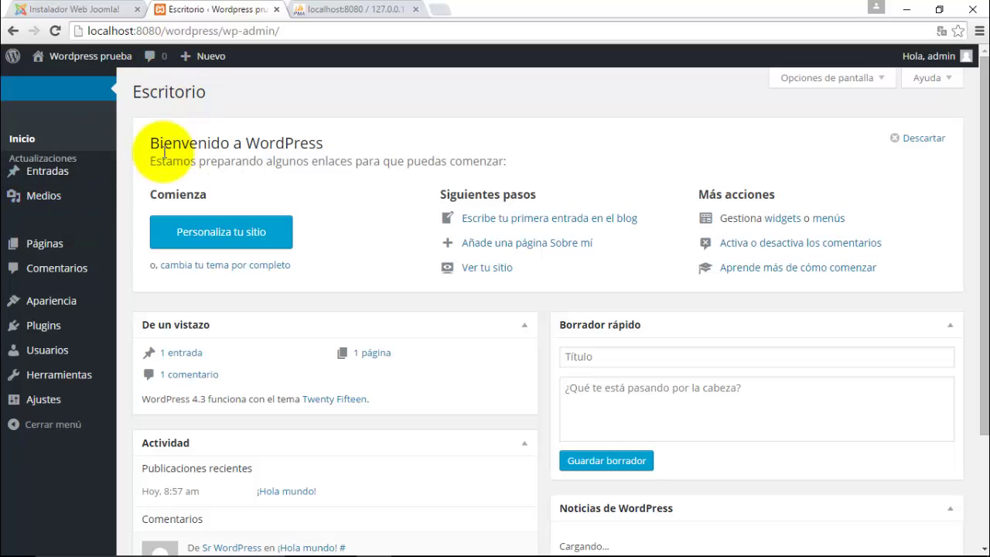
mouse_move(92, 314)
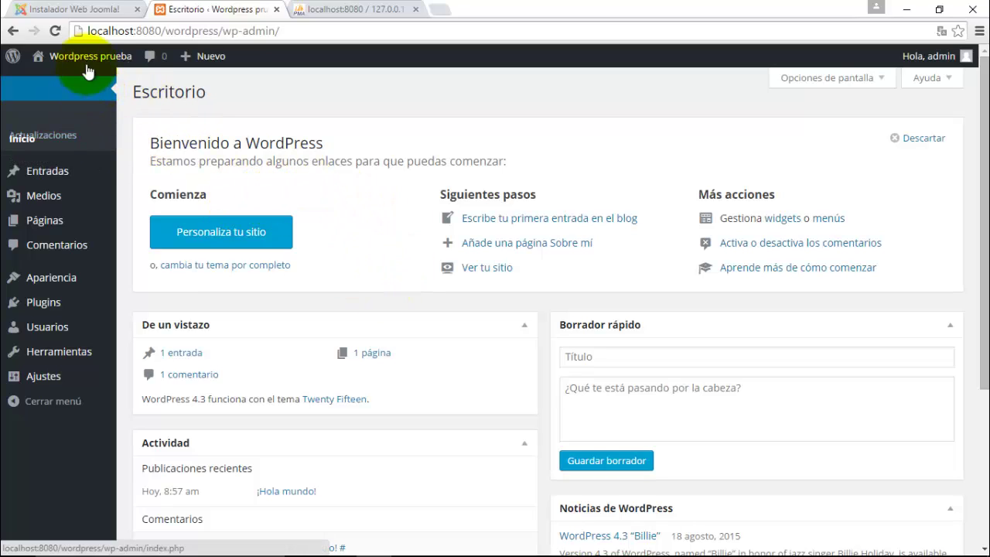
mouse_move(88, 66)
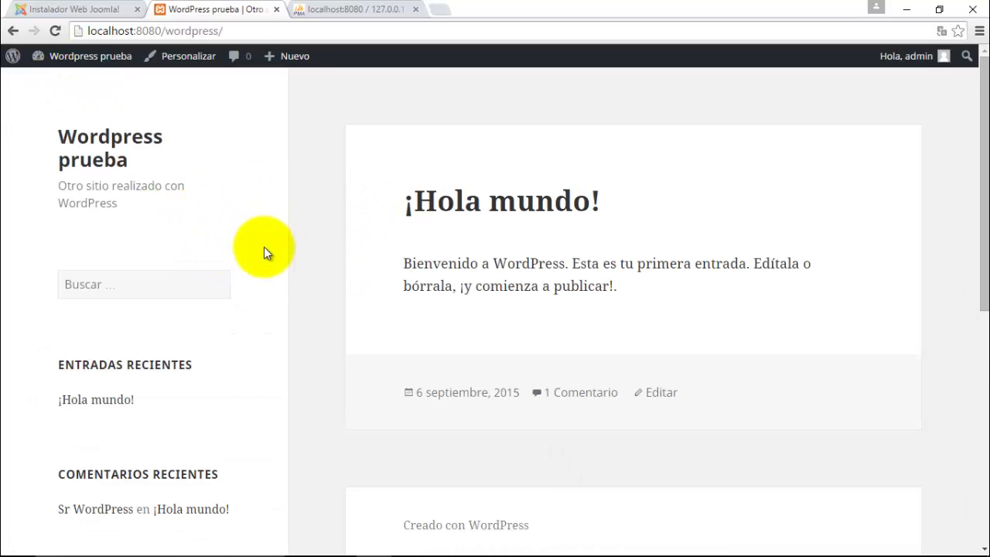
left_click(304, 9)
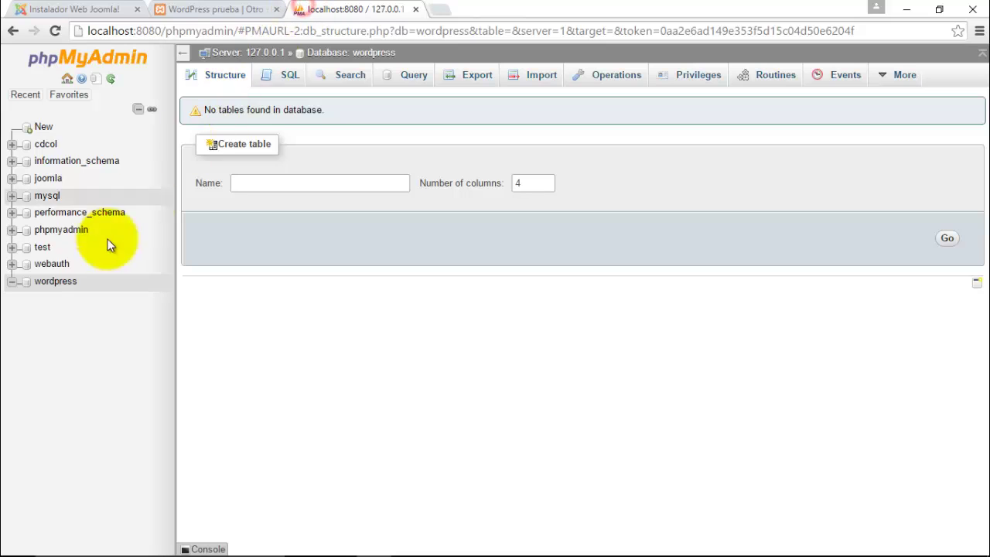
left_click(200, 10)
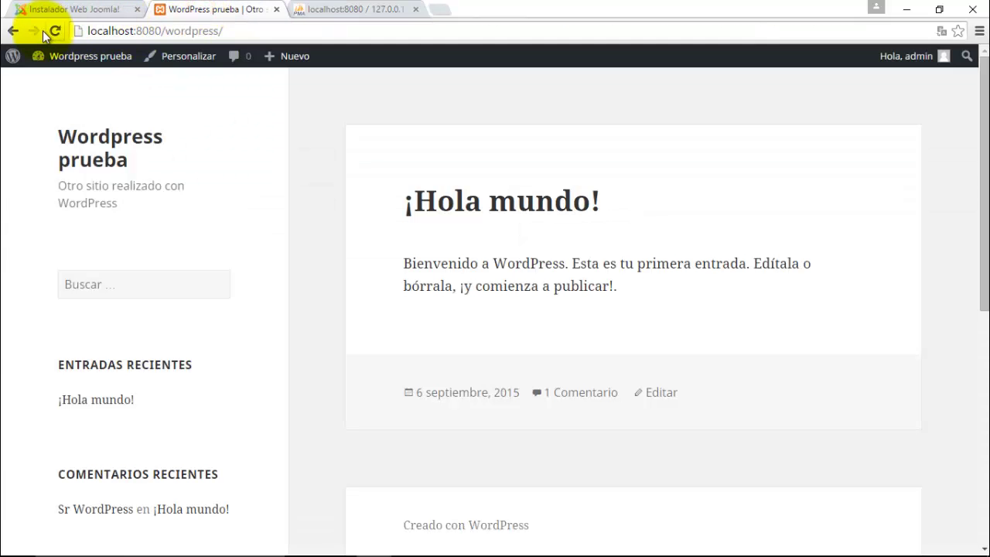
left_click(12, 30)
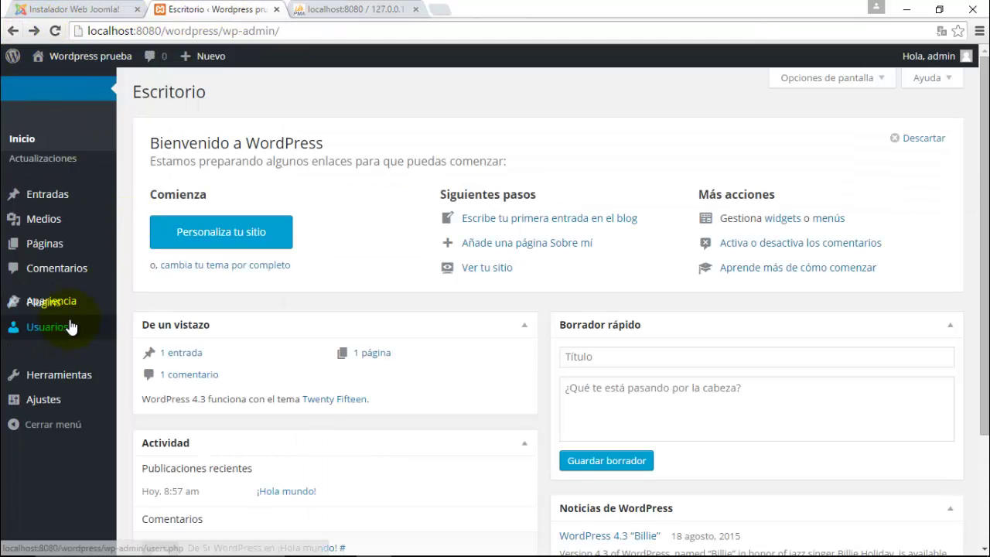
mouse_move(64, 311)
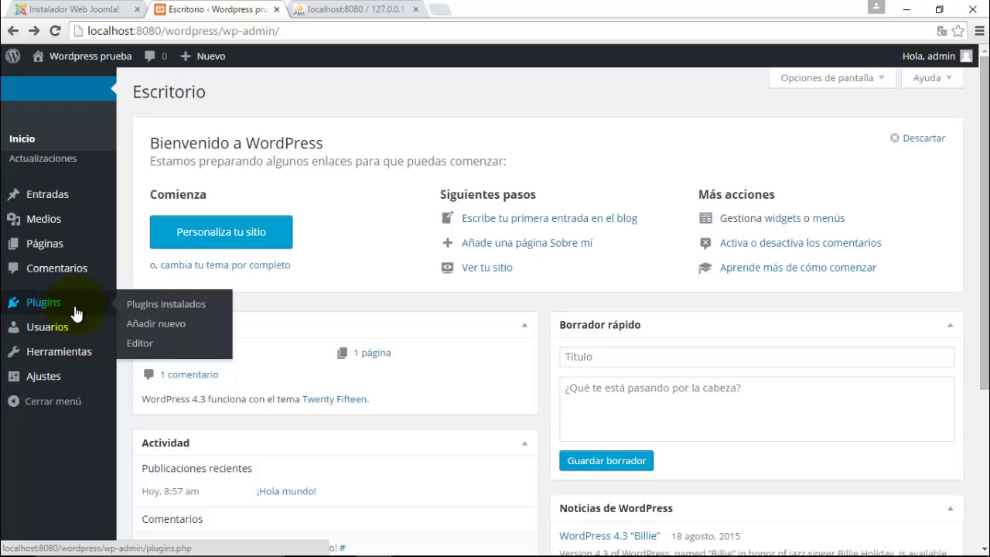
mouse_move(68, 361)
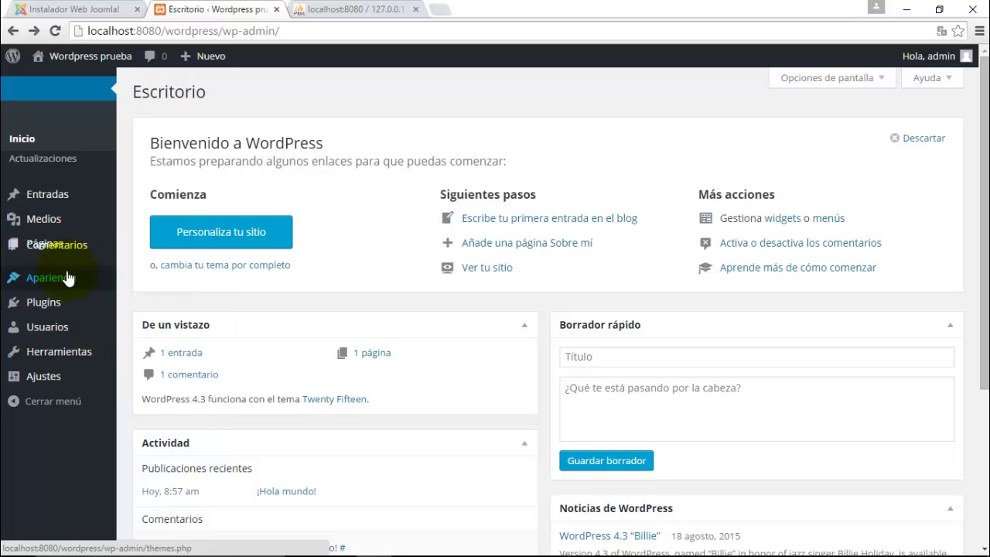
mouse_move(68, 281)
mouse_move(51, 377)
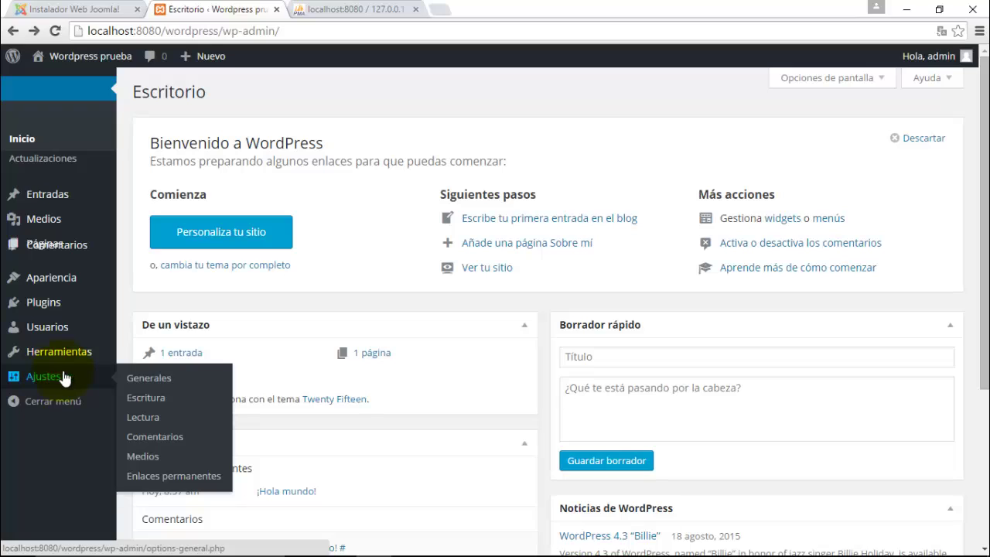
mouse_move(49, 340)
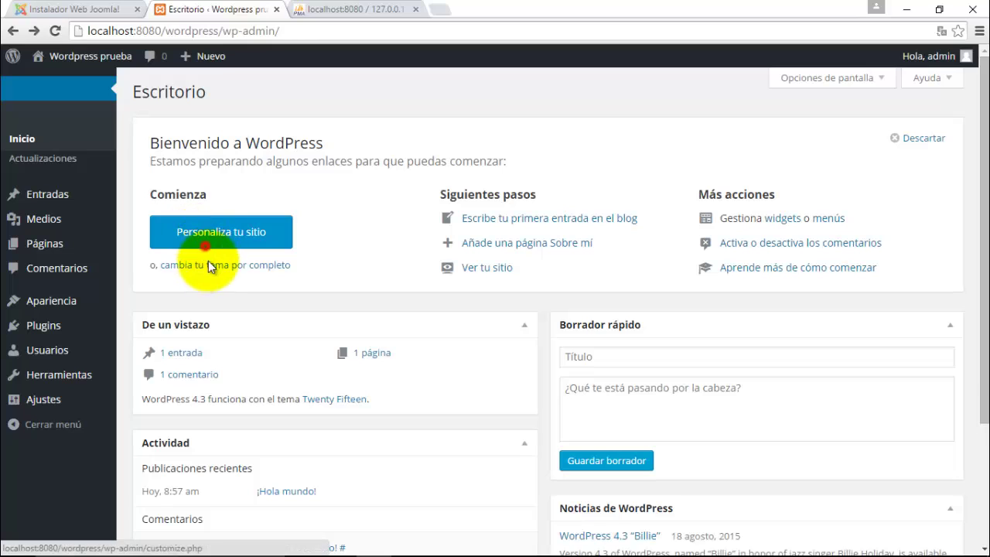
- Activate the Twenty Fourteen theme from the themes page and head to the front page
left_click(210, 268)
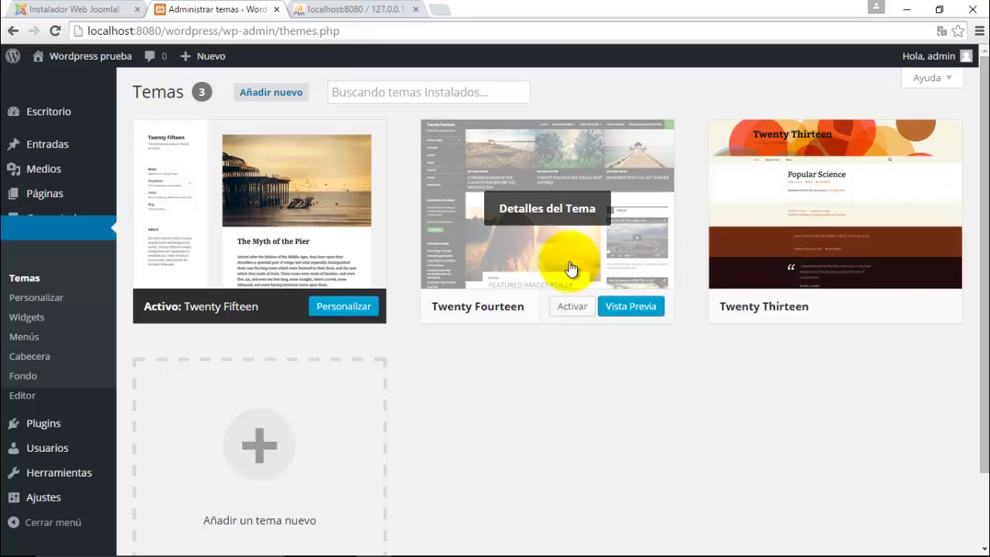
left_click(570, 308)
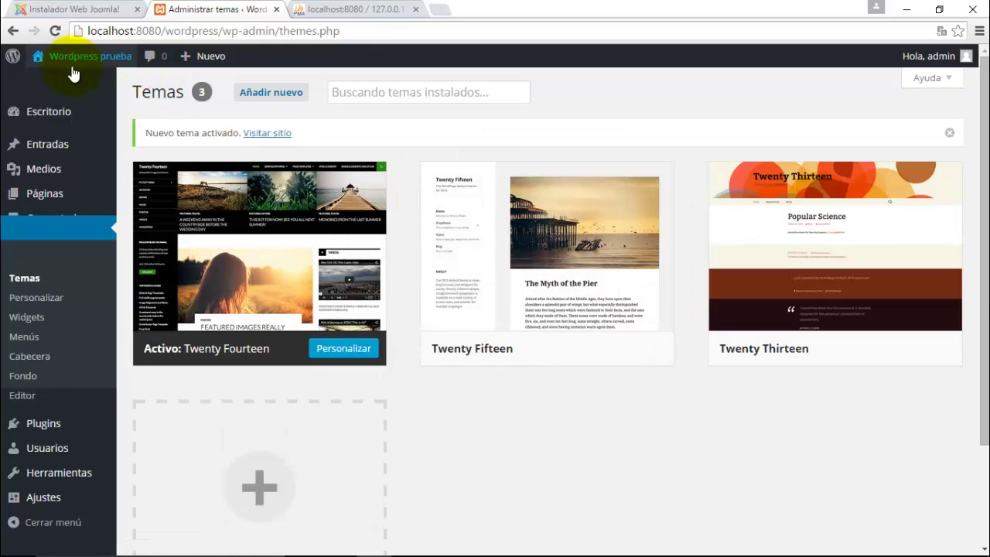
mouse_move(73, 75)
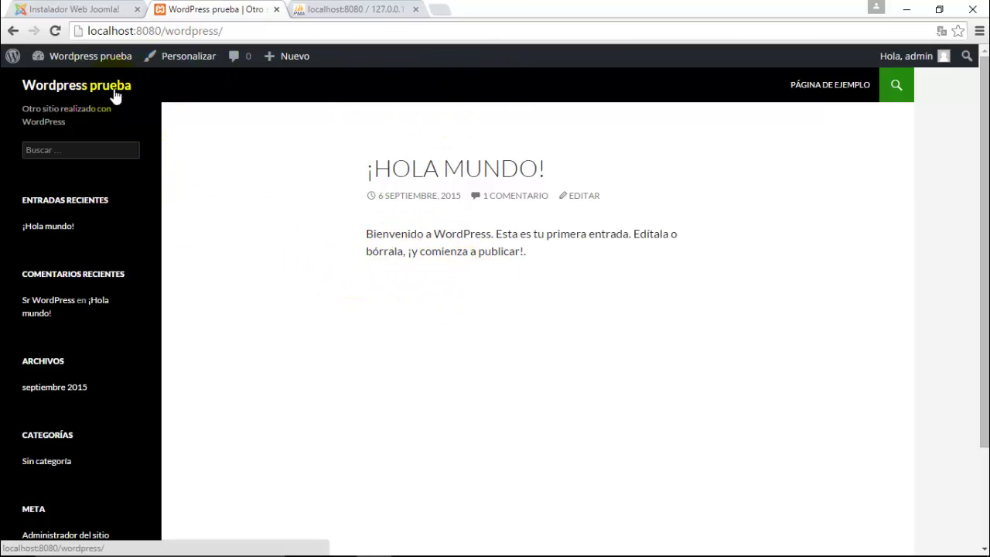
- Highlight some front-page text, go back to themes.php, then switch to Camtasia Studio
left_click_drag(91, 270, 271, 350)
left_click(271, 352)
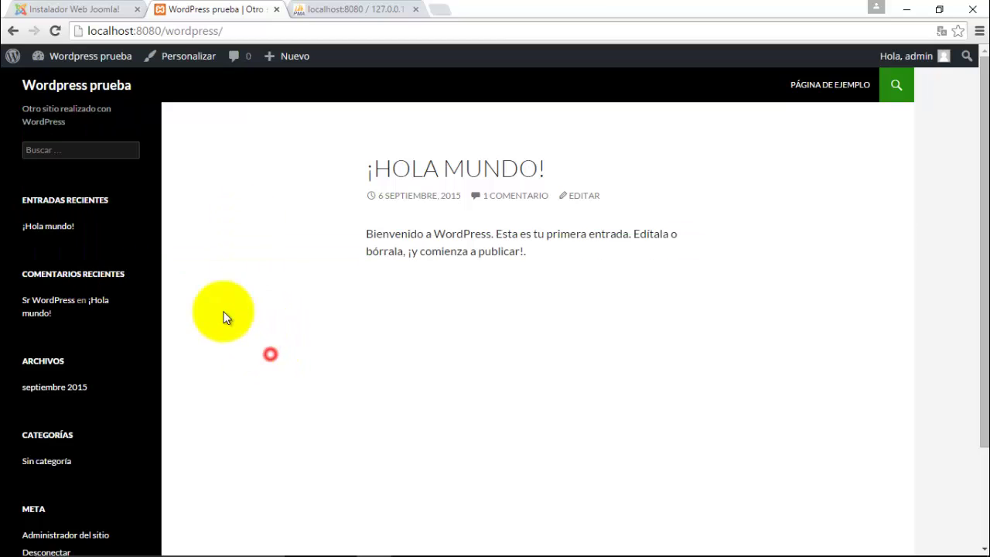
left_click(14, 31)
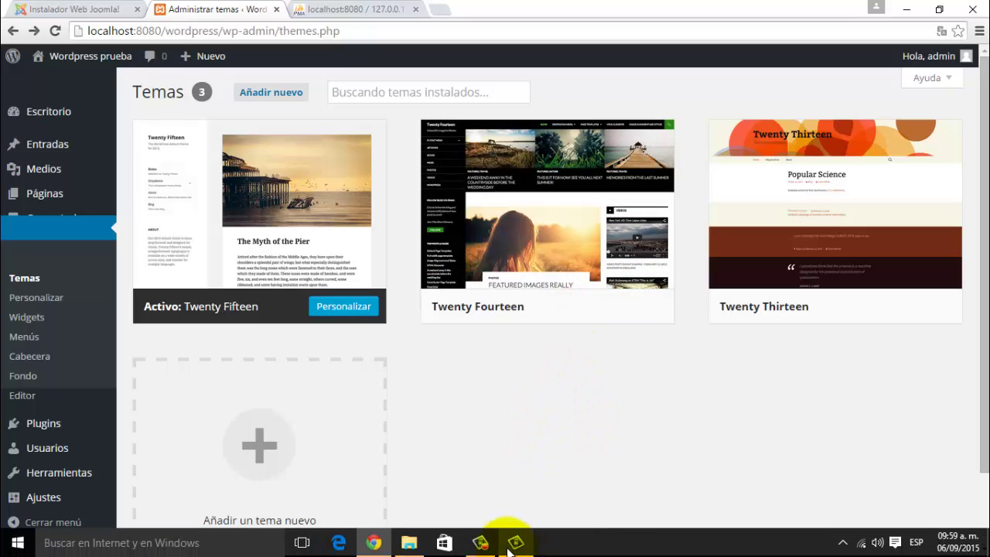
left_click(508, 550)
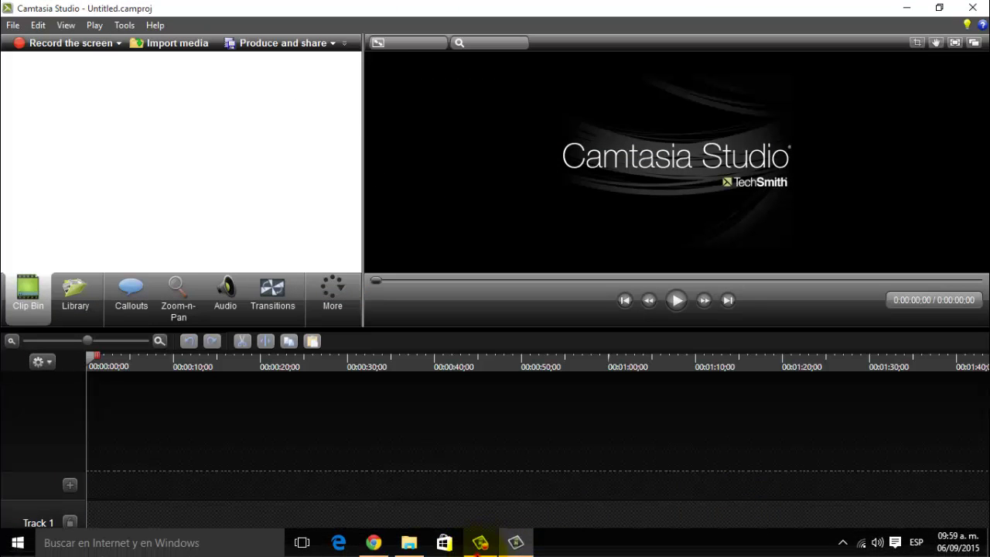